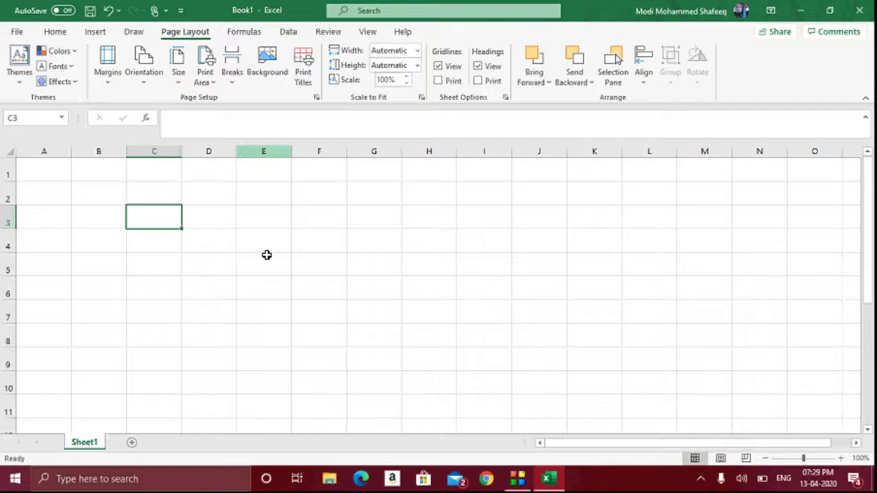
- Enter 56 in cell C3
left_click(224, 284)
key("Left")
key("Up")
key("Left")
key("Up")
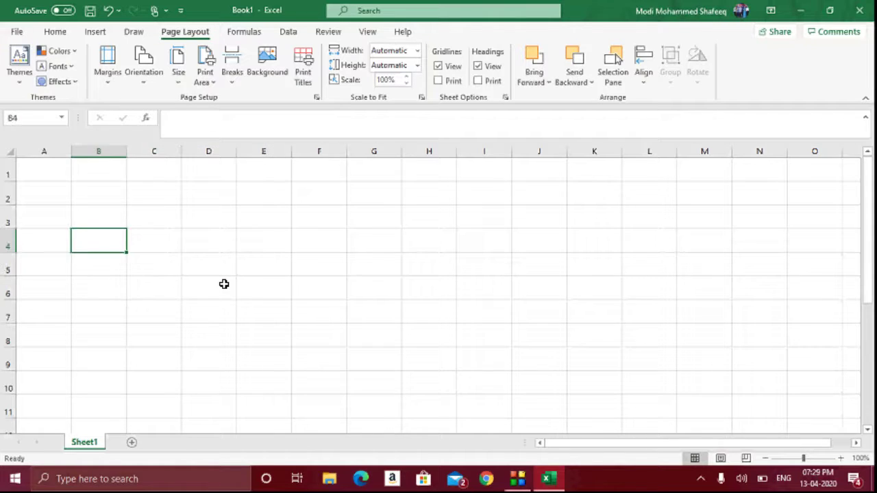
key("Right")
key("Right")
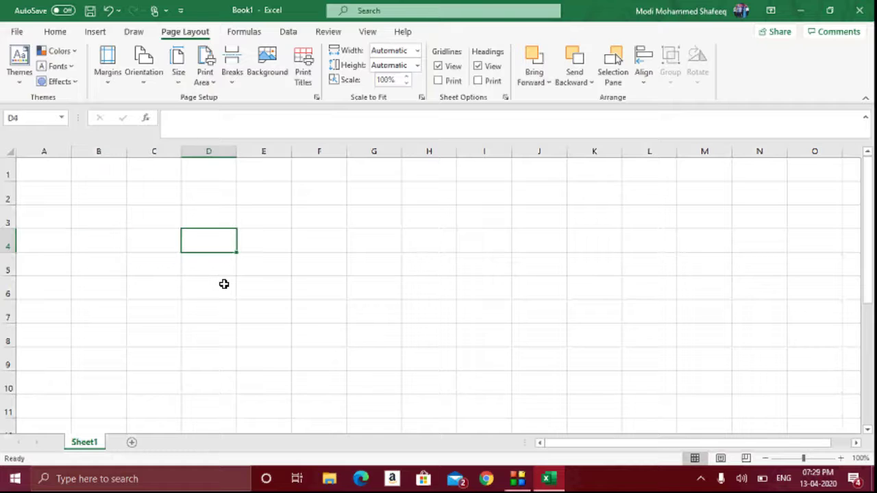
key("Left")
key("Up")
type("56")
key("Return")
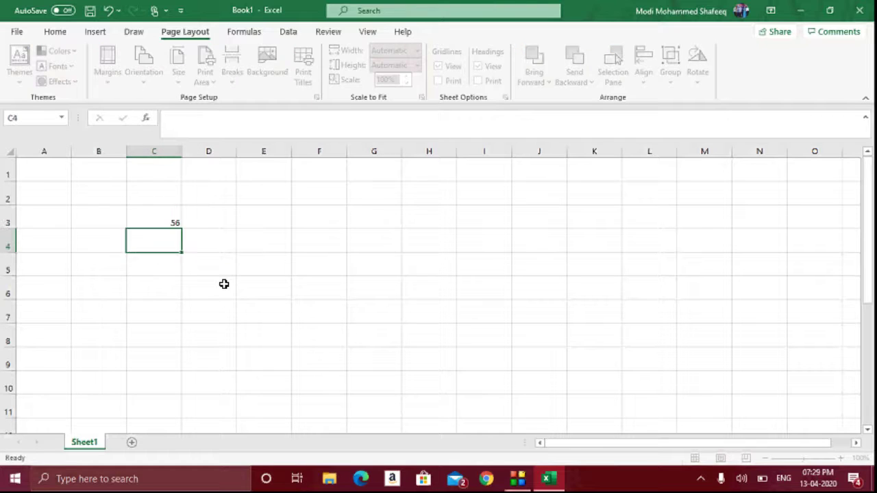
- Set the font size of the entire sheet to 16
left_click(224, 283)
key("Left")
key("Up")
key("Up")
key("Up")
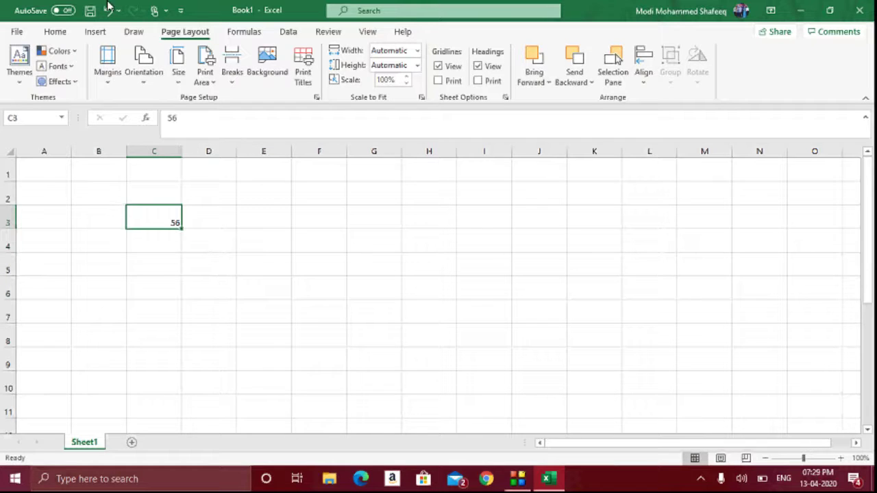
left_click(56, 31)
left_click(4, 153)
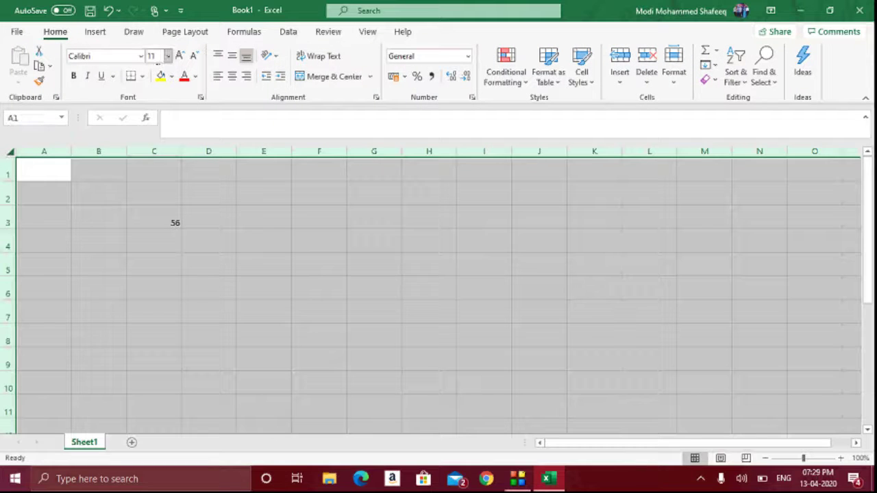
left_click(155, 57)
type("16")
key("Return")
left_click(210, 231)
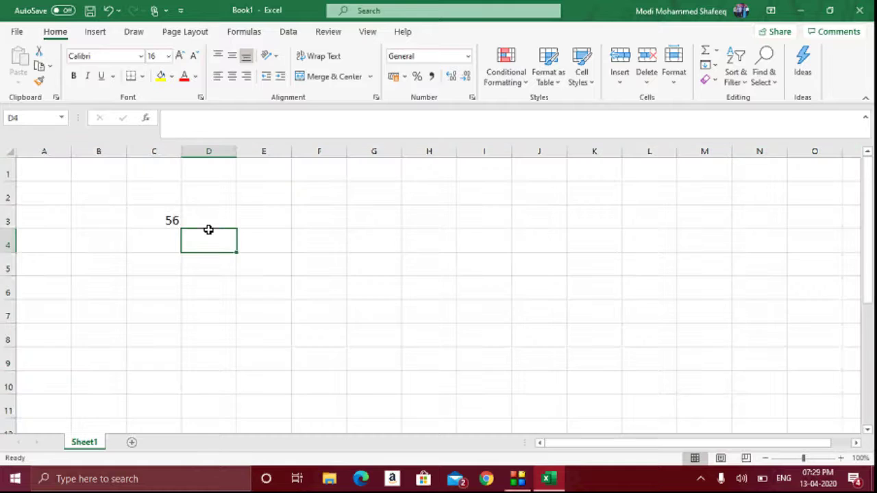
- Enter 67 in cell F5 and 78 in cell F10
left_click(185, 31)
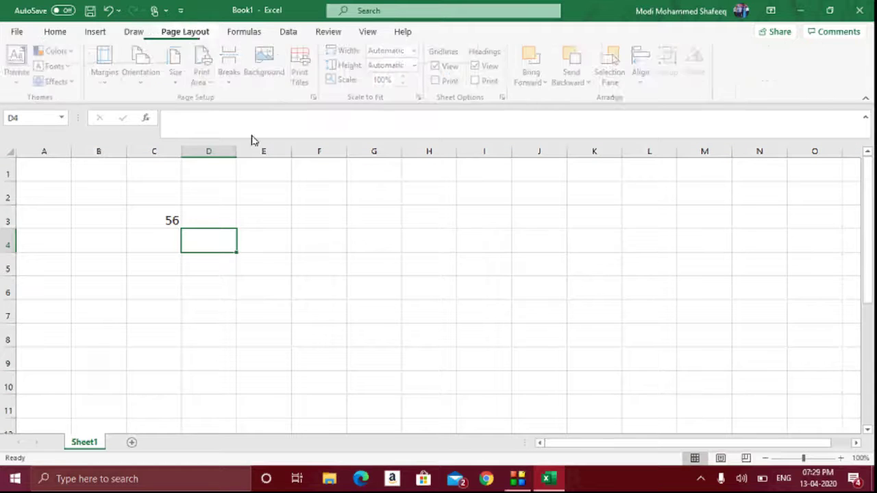
left_click(297, 257)
type("67")
key("Return")
key("Down")
key("Down")
key("Down")
key("Down")
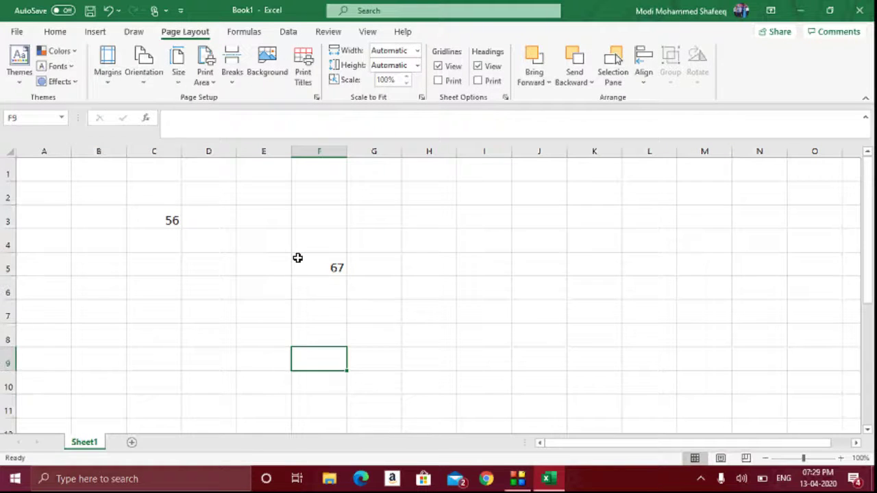
type("78")
key("Return")
- Enter 98 in cell F19 and 32 in cell F24
key("Down")
key("Down")
key("Down")
key("Down")
key("Down")
key("Down")
key("Down")
key("Down")
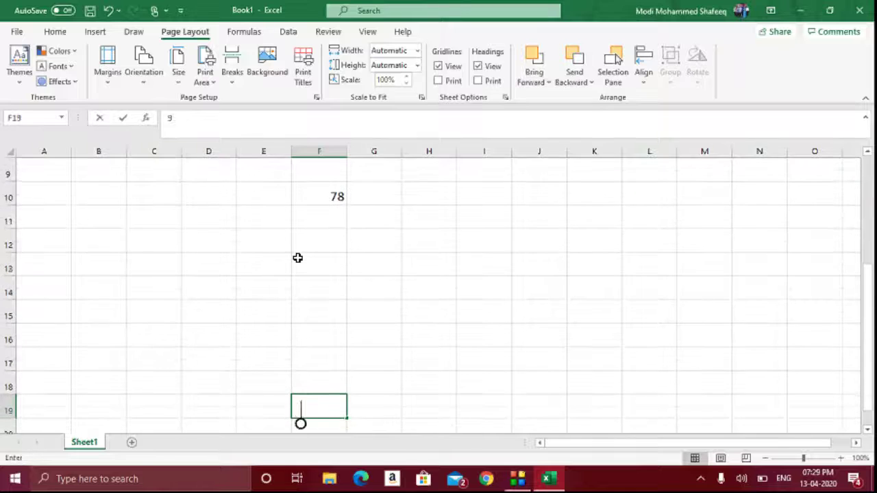
type("98")
key("Return")
key("Down")
key("Down")
key("Down")
key("Down")
type("3")
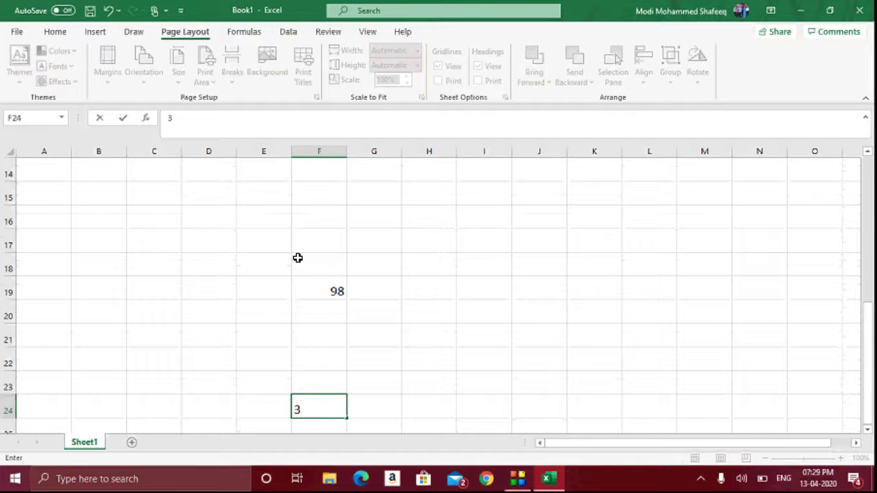
type("2")
key("Return")
- Enter 89 in cell F34
key("Down")
key("Down")
key("Down")
key("Down")
key("Down")
key("Down")
key("Down")
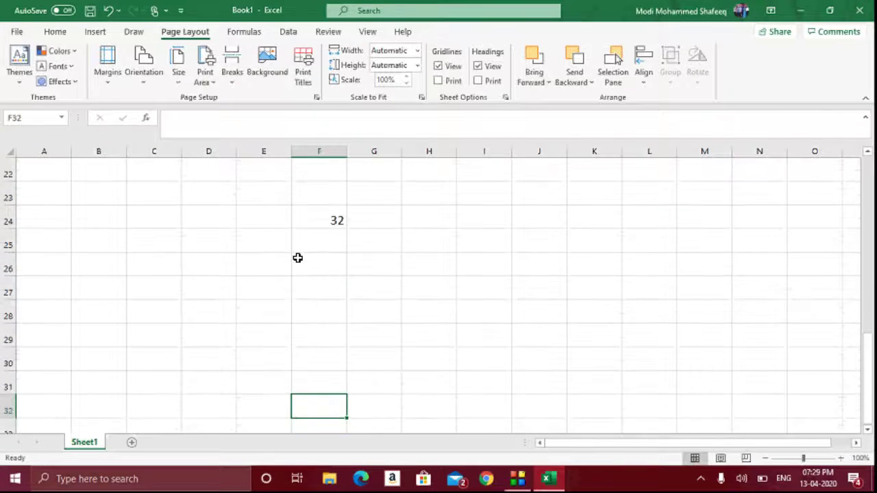
key("Down")
key("Down")
type("89")
key("Return")
- Look over the scattered entries from below row 34 back up to the start of the sheet
key("Right")
key("Right")
key("Right")
key("Down")
key("Down")
key("Down")
key("Down")
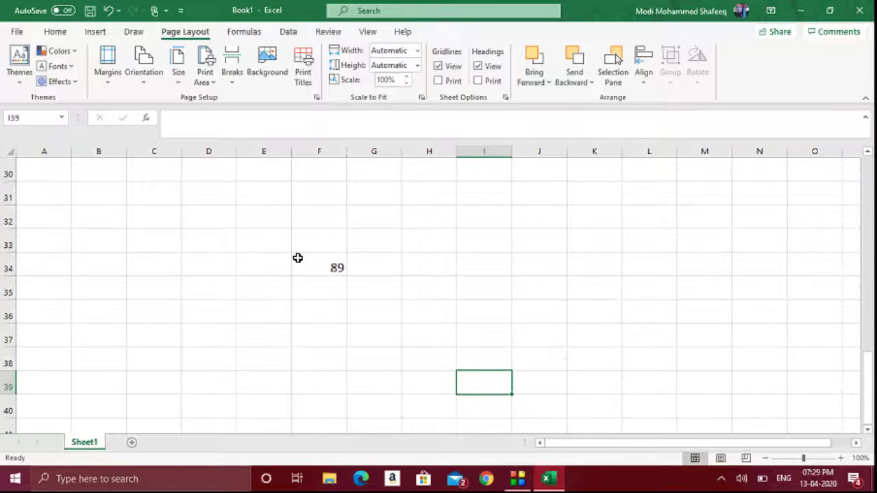
key("Up")
key("Up")
key("Up")
key("Up")
key("Up")
key("Up")
key("Up")
key("Up")
key("Up")
key("Up")
key("Up")
key("Up")
key("ctrl+Up")
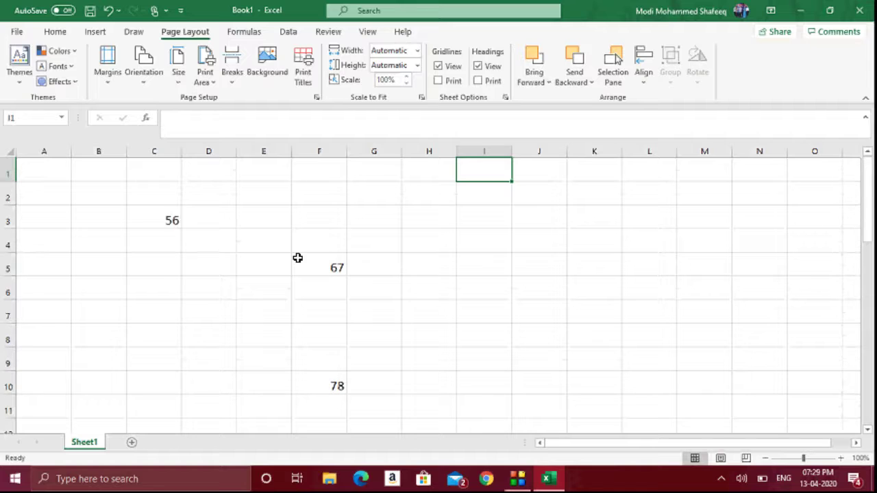
key("Left")
key("Left")
key("Left")
key("Left")
key("Left")
key("Left")
key("Left")
key("Left")
key("Down")
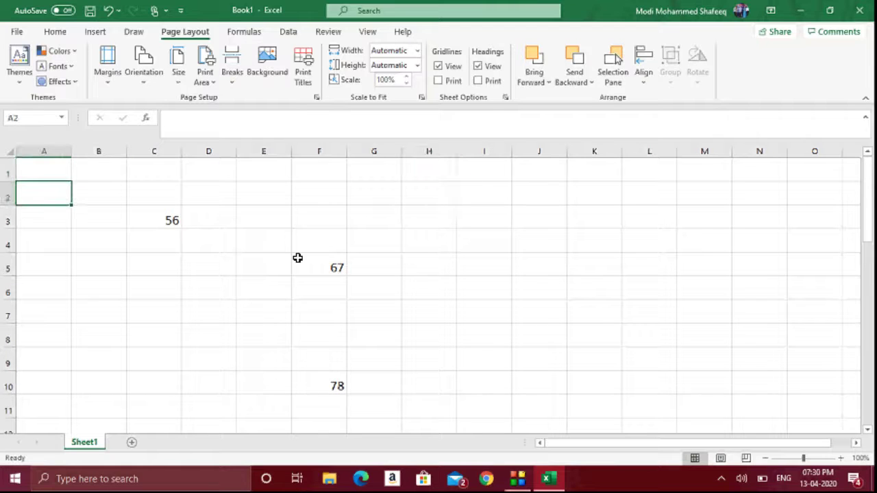
key("Right")
key("Down")
key("Down")
key("Down")
key("Down")
key("Right")
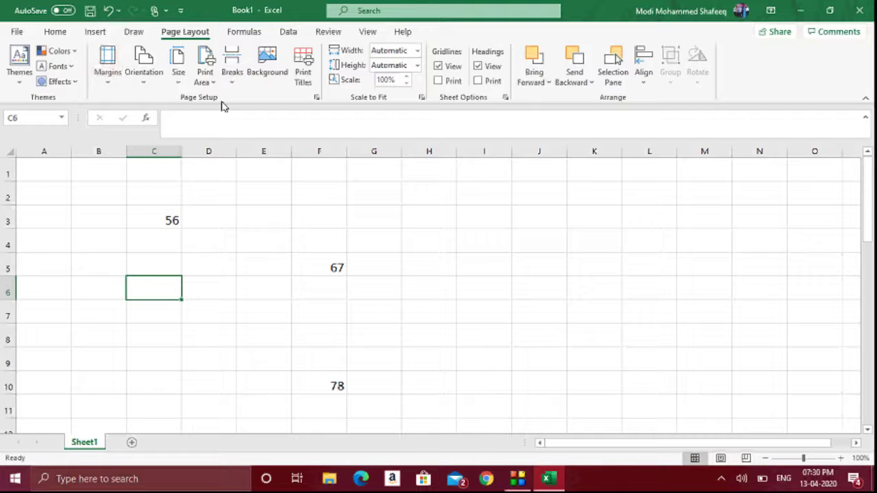
- Set the sheet's paper size to A4 (21 cm x 29.7 cm)
left_click(183, 72)
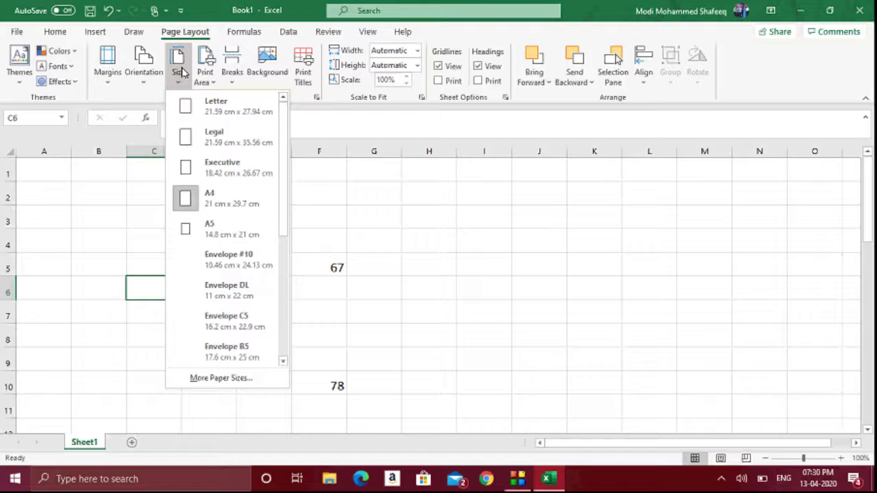
left_click(244, 205)
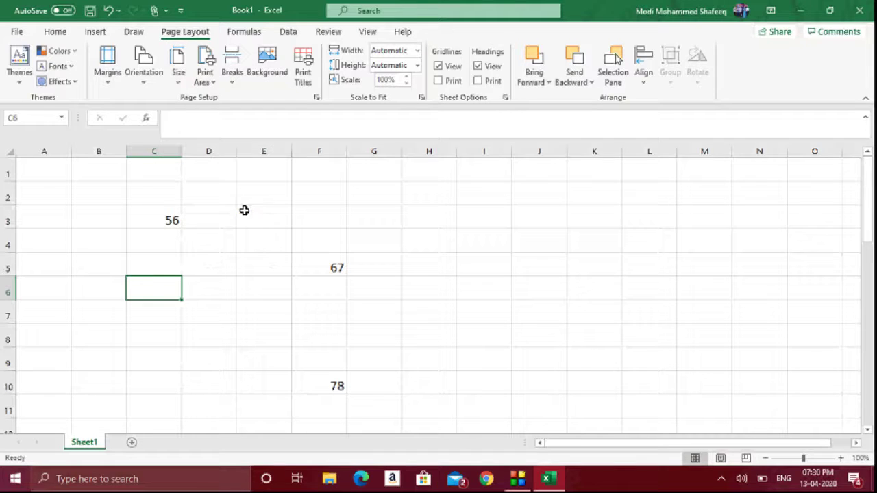
- Switch the paper size to Legal and return it to A4
left_click(179, 75)
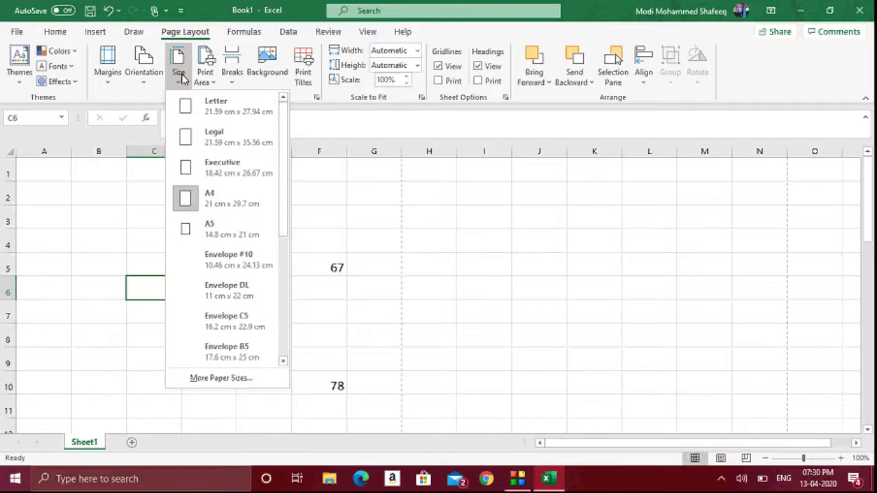
left_click(225, 134)
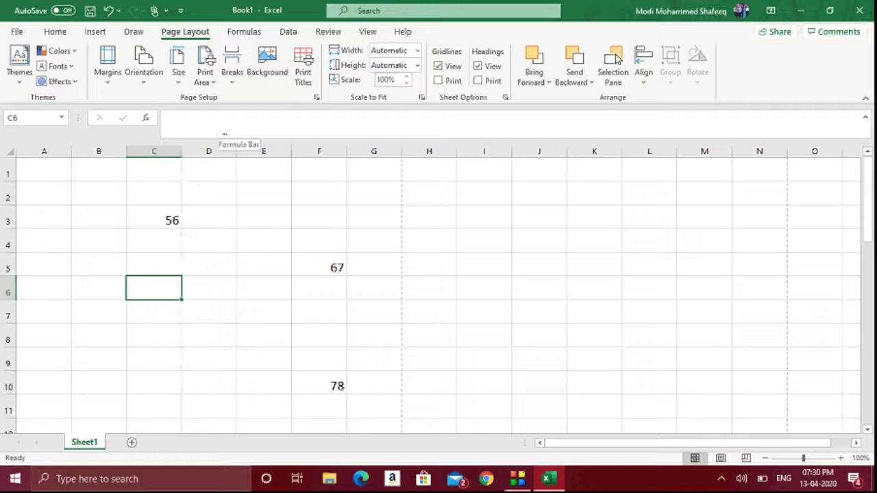
left_click(177, 79)
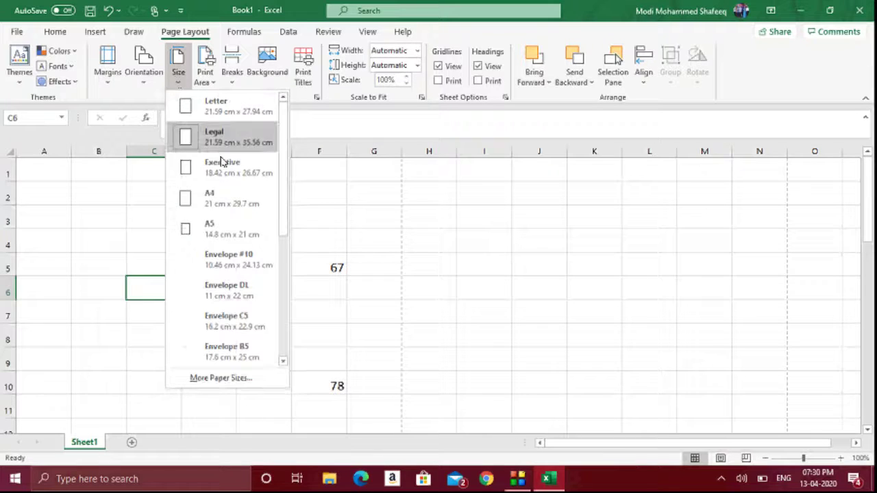
left_click(234, 194)
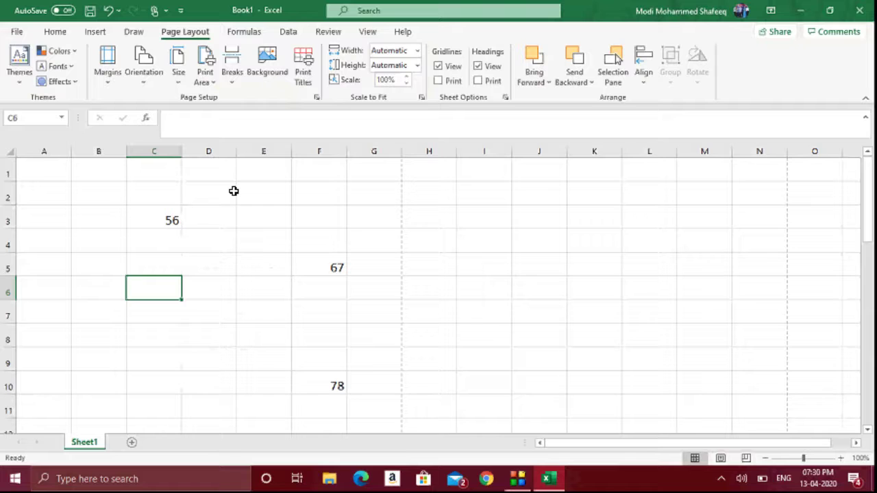
- Examine the dashed page-break lines along column G and further down the rows to see where the A4 page ends
left_click(390, 288)
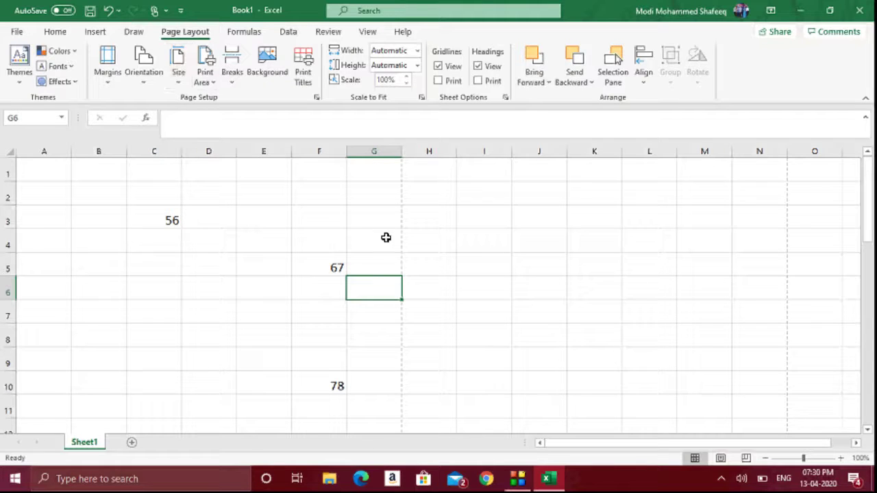
key("Down")
key("Down")
key("Down")
key("Down")
key("Down")
key("Down")
key("Down")
key("Down")
key("Down")
key("Down")
key("Down")
key("Down")
key("Down")
key("Down")
key("Down")
key("Down")
key("Down")
key("Down")
key("Down")
key("Down")
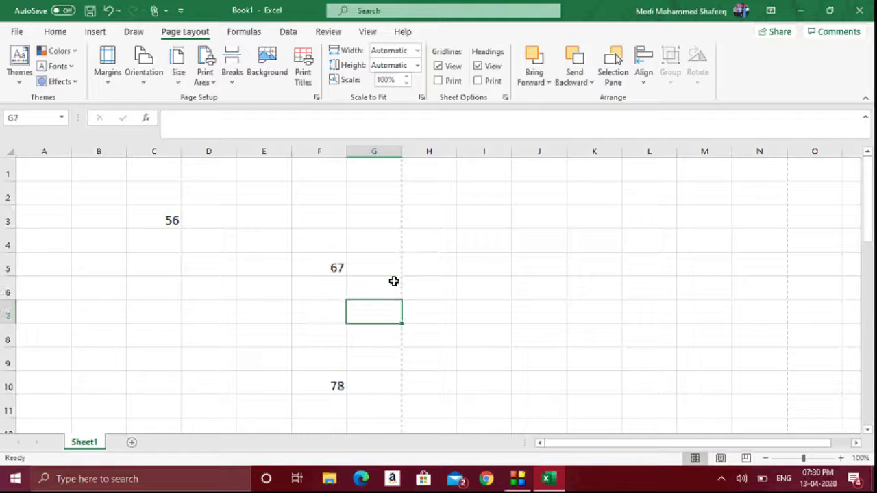
key("Up")
key("Up")
key("Up")
key("Up")
key("Up")
key("Up")
key("Up")
key("Up")
key("Up")
key("Up")
key("Up")
key("Up")
key("Up")
key("Up")
key("Up")
key("Up")
key("Up")
key("Up")
key("Up")
key("Up")
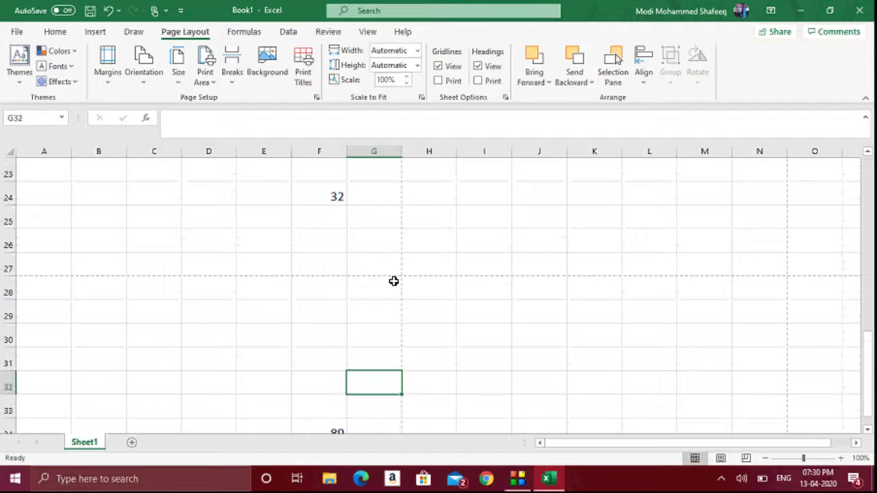
- Examine column G between the start of the sheet and the horizontal page-break line near row 27
key("Down")
key("Down")
key("Down")
key("Down")
key("Down")
key("Down")
key("Down")
key("Down")
key("Down")
key("Down")
key("Down")
key("Down")
key("Down")
key("Down")
key("Down")
key("Down")
key("Down")
key("Down")
key("Down")
key("Down")
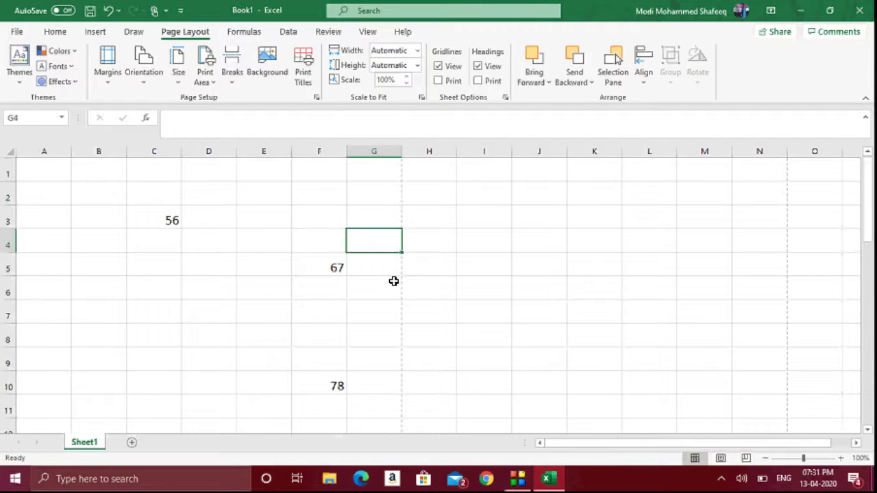
key("Up")
key("Up")
key("Up")
key("Up")
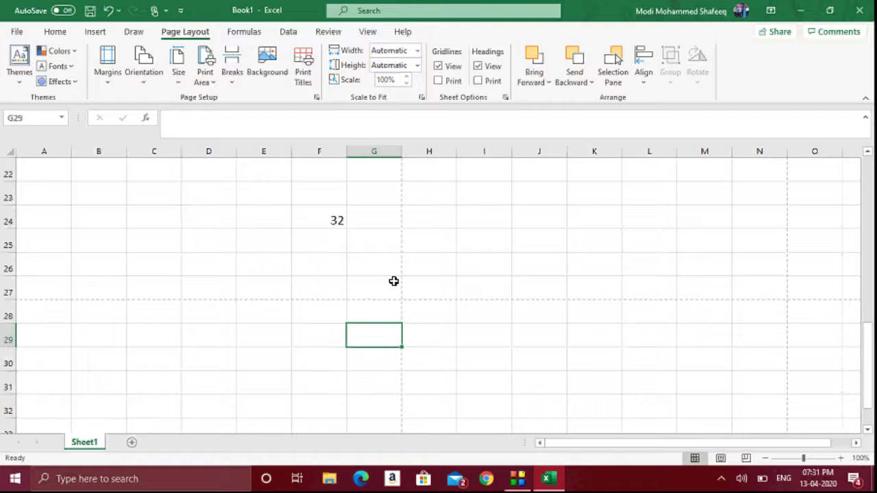
- Trace the first page's extent across rows 26 and 27 from column A to column G, and back up to row 1
key("Left")
key("Home")
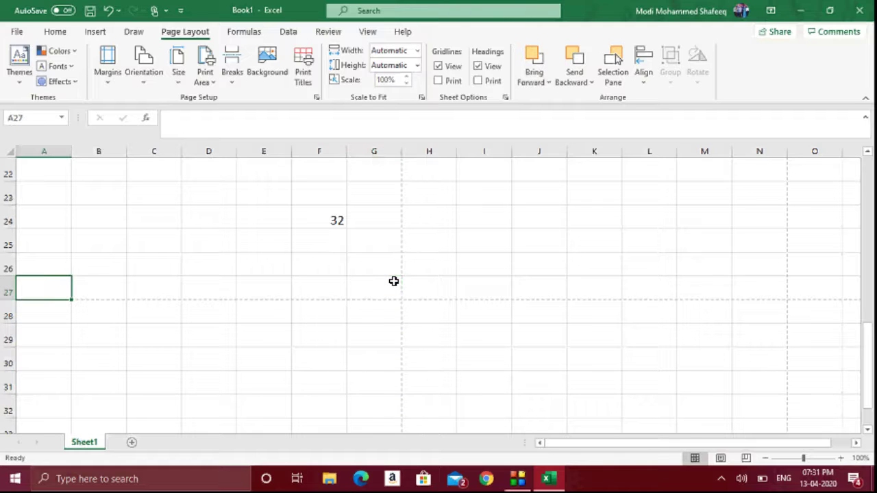
key("Up")
key("Right")
key("Right")
key("Right")
key("Right")
key("Right")
key("Down")
key("Right")
key("Up")
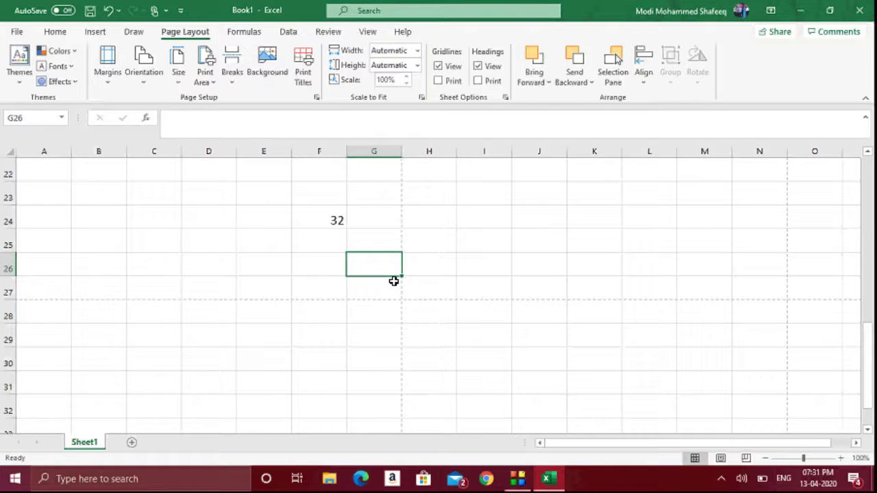
key("ctrl+Up")
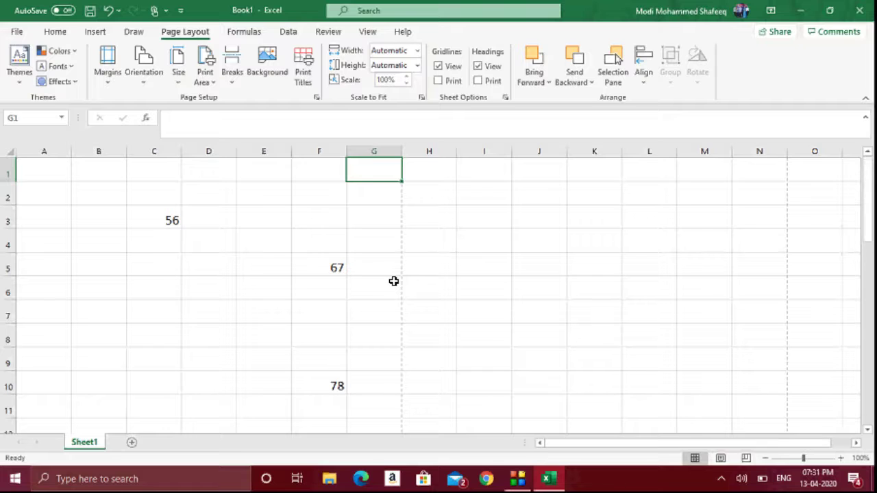
- Examine the width of the neighbouring page from column H towards the dashed line after column N
key("Right")
key("Right")
key("Right")
key("Right")
key("Right")
key("Right")
key("Right")
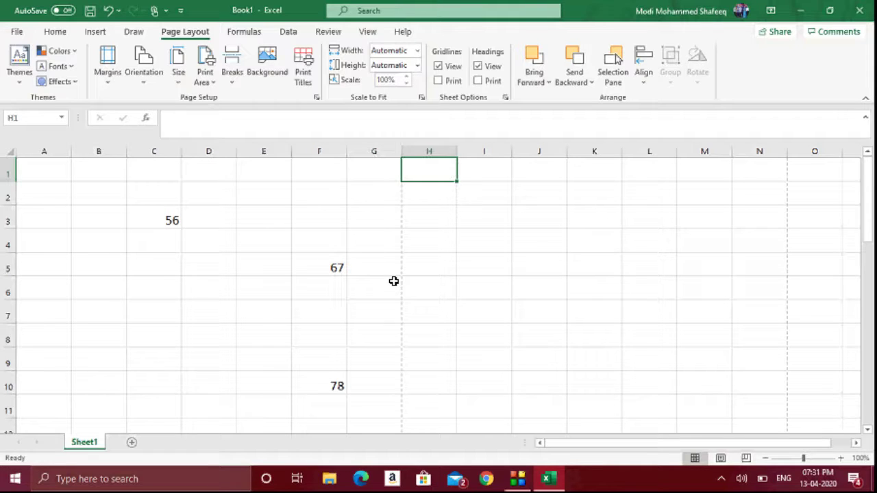
key("Down")
key("Left")
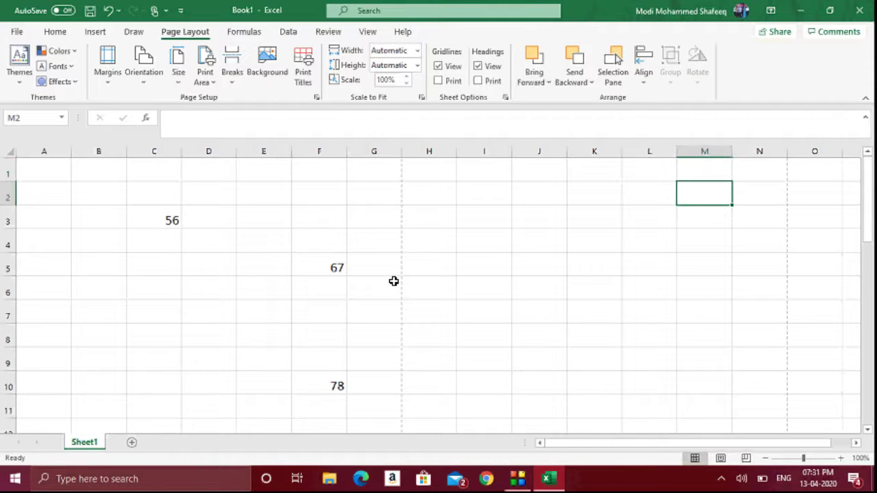
- Examine the rows in column A down to row 36, past the horizontal page-break line
key("Home")
key("Down")
key("Down")
key("Down")
key("Down")
key("Down")
key("Down")
key("Down")
key("Down")
key("Down")
key("Down")
key("Down")
key("Down")
key("Down")
key("Down")
key("Down")
key("Down")
key("Down")
key("Down")
key("Down")
key("Down")
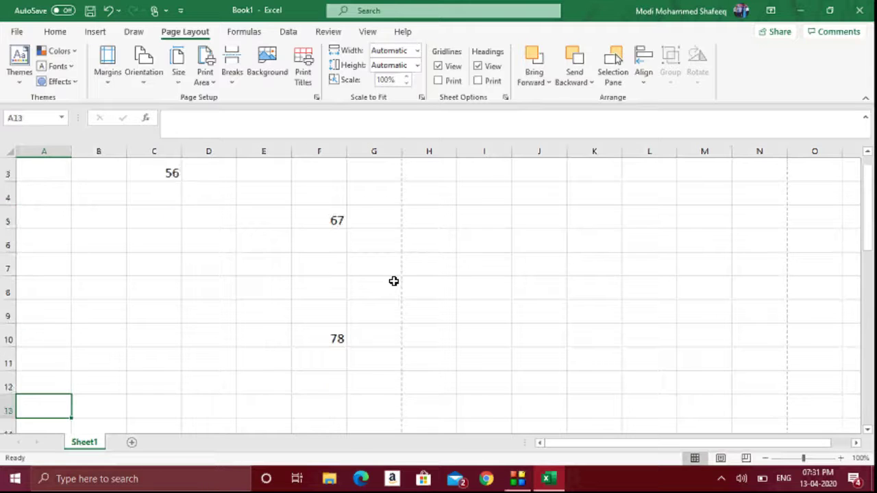
key("Down")
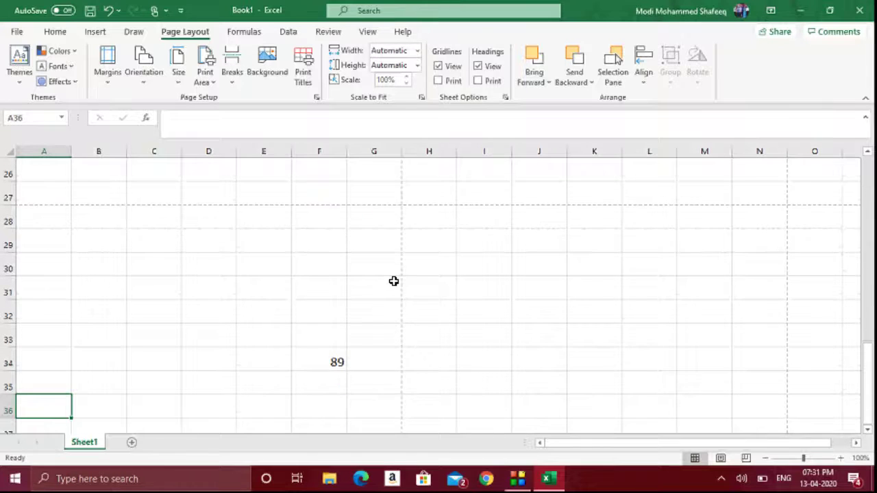
- Look back up from row 36 past the horizontal page break and across row 2 to column M
key("Up")
key("Up")
key("Up")
key("Up")
key("Up")
key("Up")
key("Up")
key("Up")
key("Up")
key("Up")
key("Up")
key("Up")
key("Up")
key("Up")
key("Up")
key("Up")
key("Up")
key("Up")
key("Up")
key("Up")
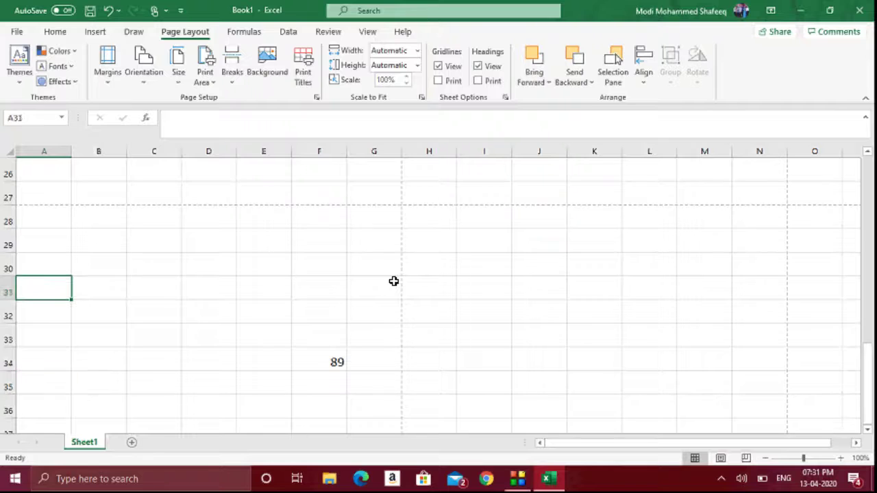
key("Up")
key("Up")
key("Up")
key("Up")
key("Right")
key("Right")
key("Right")
key("Right")
key("Right")
key("Right")
key("Right")
key("Right")
key("Right")
key("Right")
key("Right")
key("Right")
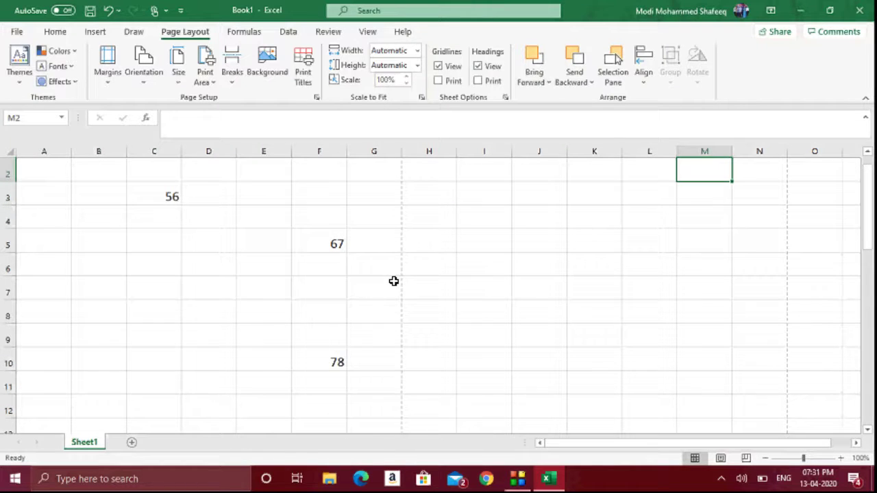
left_click(545, 211)
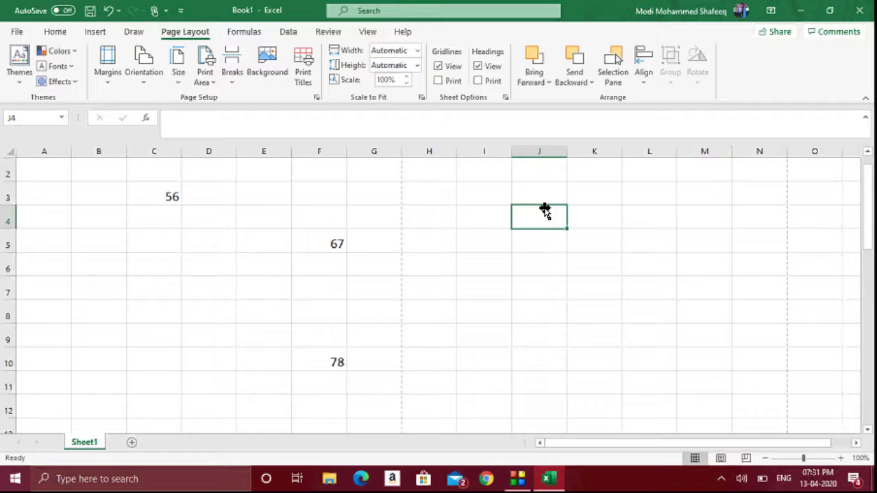
key("Left")
key("Left")
key("Left")
key("Left")
key("Left")
key("Left")
key("Left")
key("Left")
key("Left")
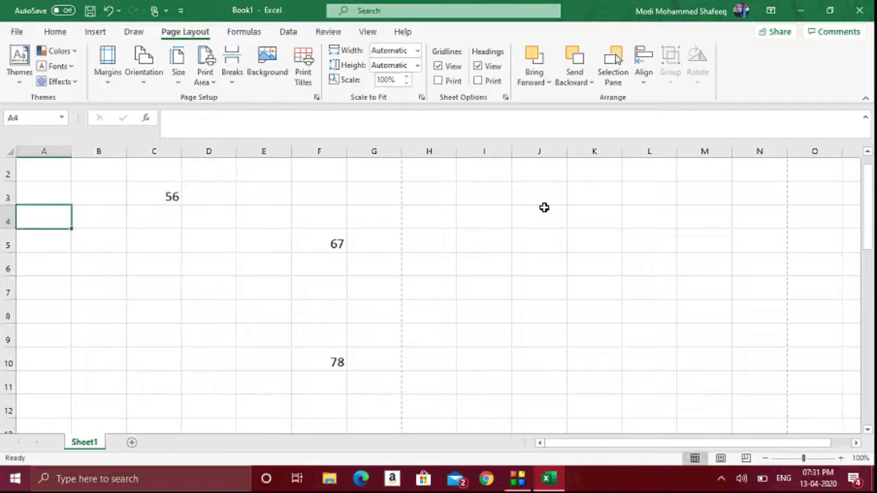
key("Down")
key("Down")
key("Down")
key("Down")
key("Right")
key("Right")
key("Right")
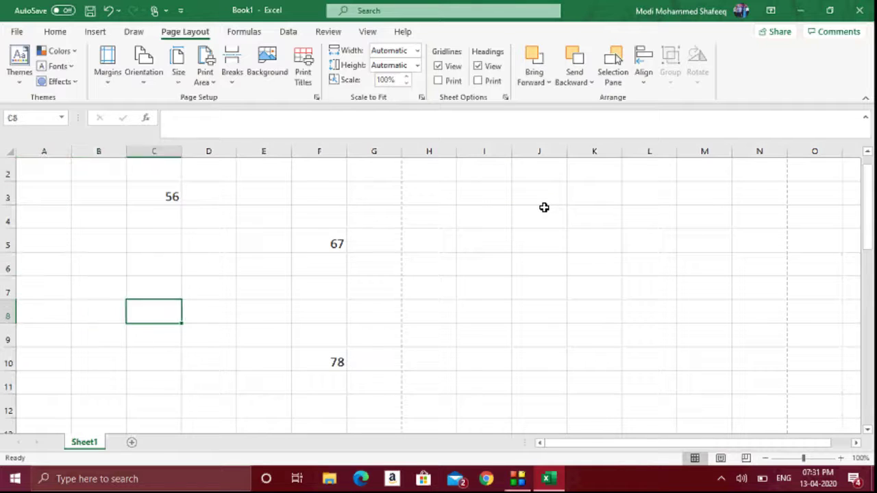
key("Up")
key("Up")
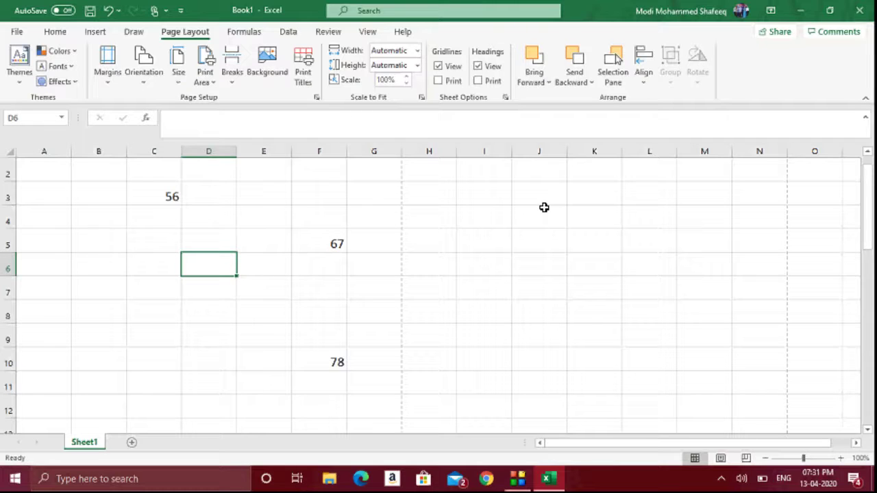
- Set the sheet's page orientation to Landscape
left_click(158, 83)
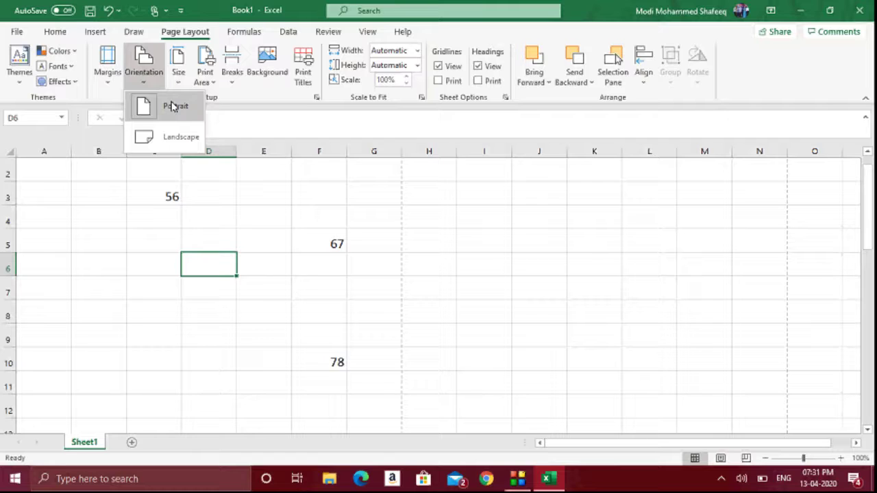
left_click(172, 132)
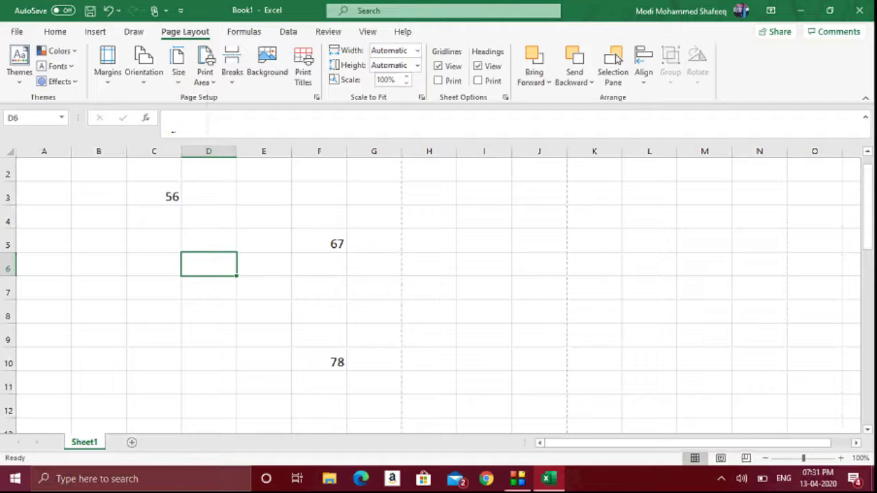
- Examine the landscape page down column H past row 16 and back up to row 1
left_click(446, 261)
key("Down")
key("Down")
key("Down")
key("Down")
key("Down")
key("Down")
key("Down")
key("Down")
key("Down")
key("Down")
key("Down")
key("Down")
key("Down")
key("Down")
key("Down")
key("Down")
key("Down")
key("Down")
key("Down")
key("Down")
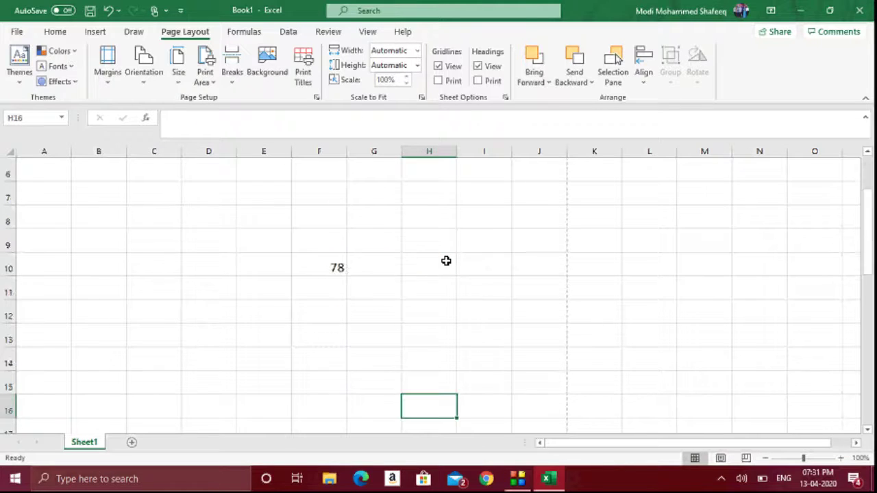
key("Up")
key("Up")
key("Up")
key("Up")
key("Up")
key("Up")
key("Up")
key("Up")
key("Up")
key("Up")
key("Up")
key("Up")
key("Up")
key("Up")
key("Up")
key("Up")
key("Up")
key("Up")
key("Up")
key("Up")
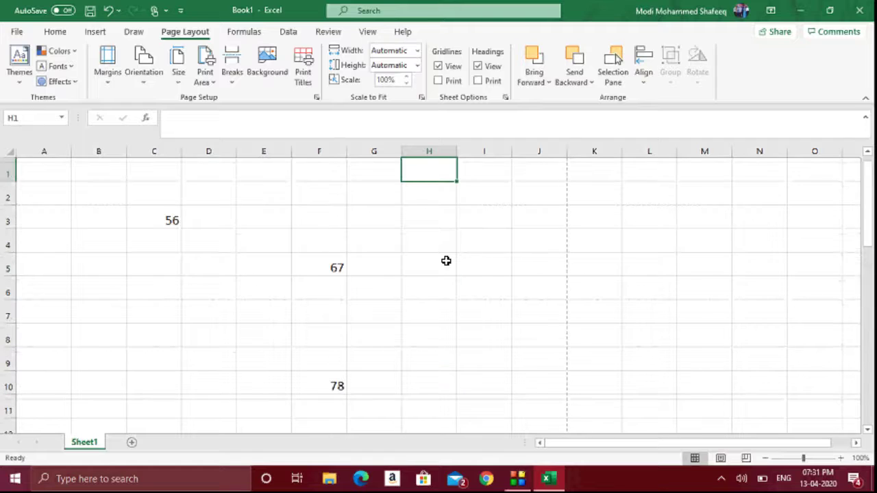
- Examine the landscape page's boundary down column J, past the page break below row 18, and back up to J1
left_click(556, 170)
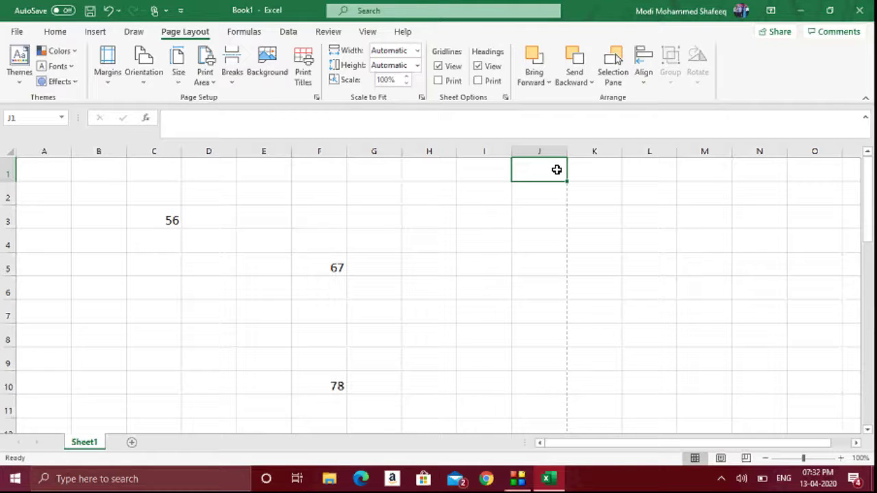
key("Down")
key("Down")
key("Down")
key("Down")
key("Down")
key("Down")
key("Down")
key("Down")
key("Down")
key("Down")
key("Down")
key("Down")
key("Down")
key("Down")
key("Down")
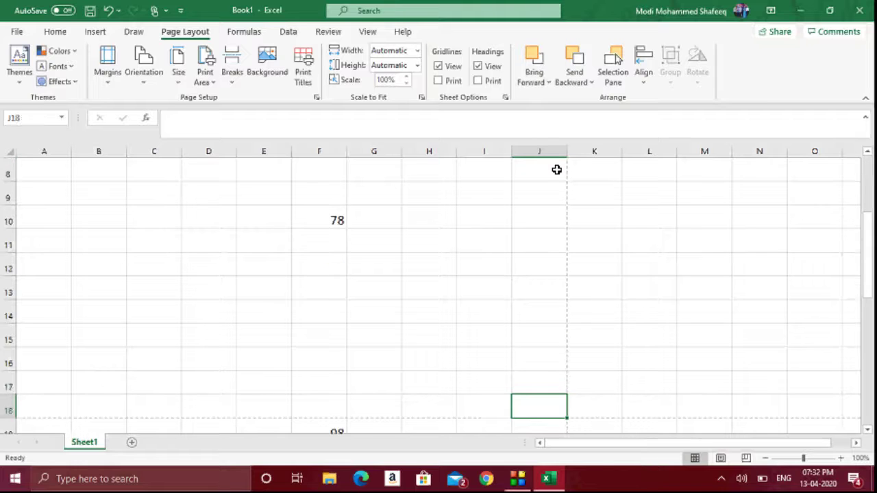
key("Down")
key("Down")
key("Up")
key("Down")
key("Down")
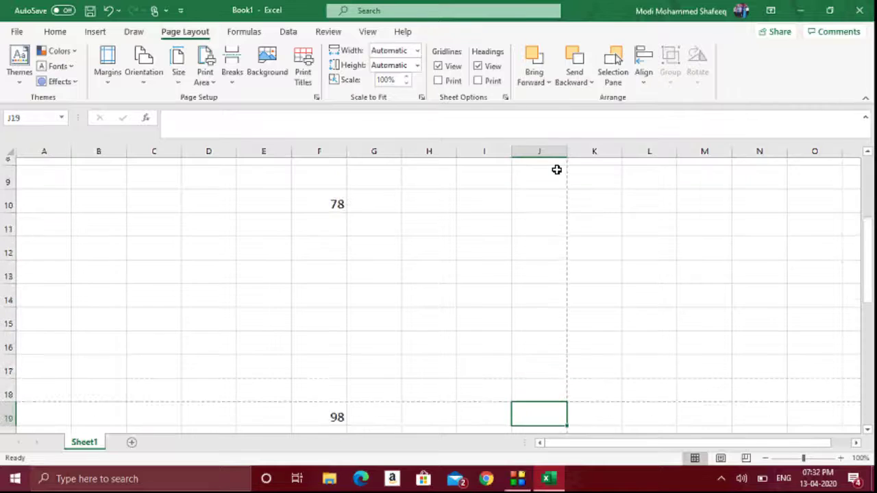
key("Up")
key("Up")
key("Up")
key("Up")
key("Up")
key("Up")
key("Up")
key("Up")
key("Up")
key("Up")
key("Up")
key("Up")
key("Up")
key("Up")
key("Up")
key("Up")
key("Up")
key("Up")
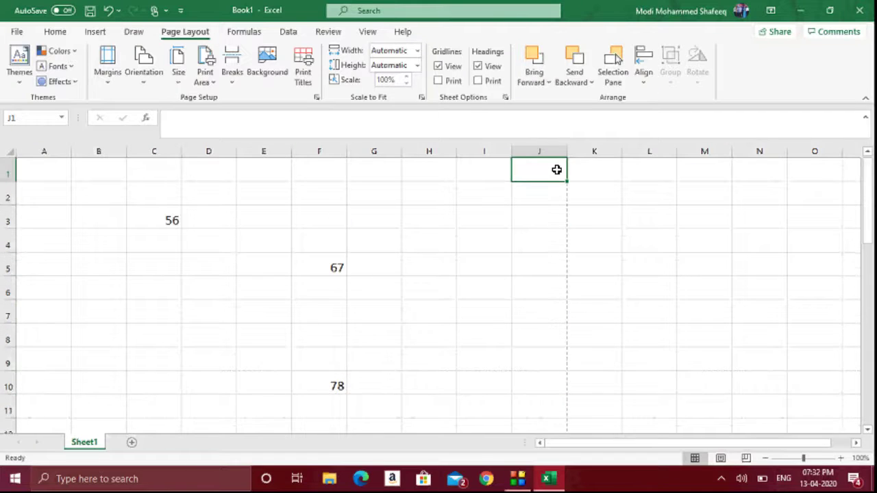
- Examine the page's width along row 1 from column J back to column A, ending at cell C5
key("Left")
key("Left")
key("Left")
key("Left")
key("Left")
key("Left")
key("Left")
key("Left")
key("Left")
key("Down")
key("Down")
key("Right")
key("Right")
key("Down")
key("Down")
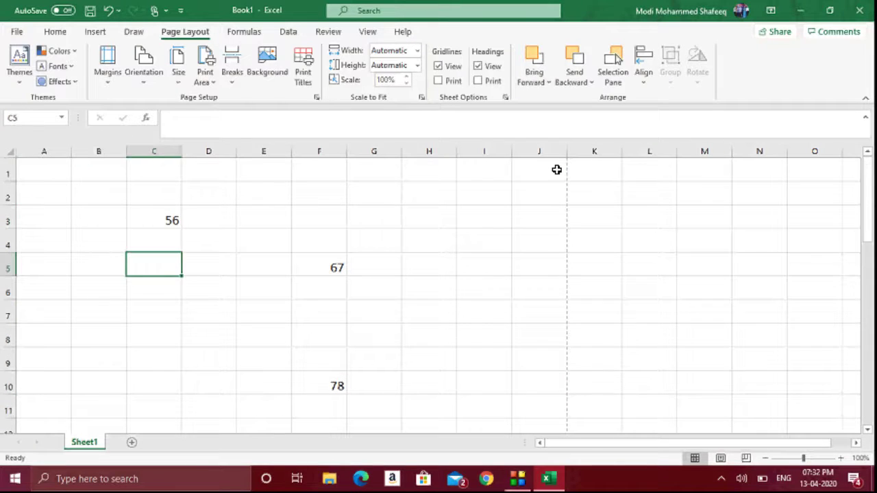
- Set the sheet's page orientation to Portrait
left_click(136, 82)
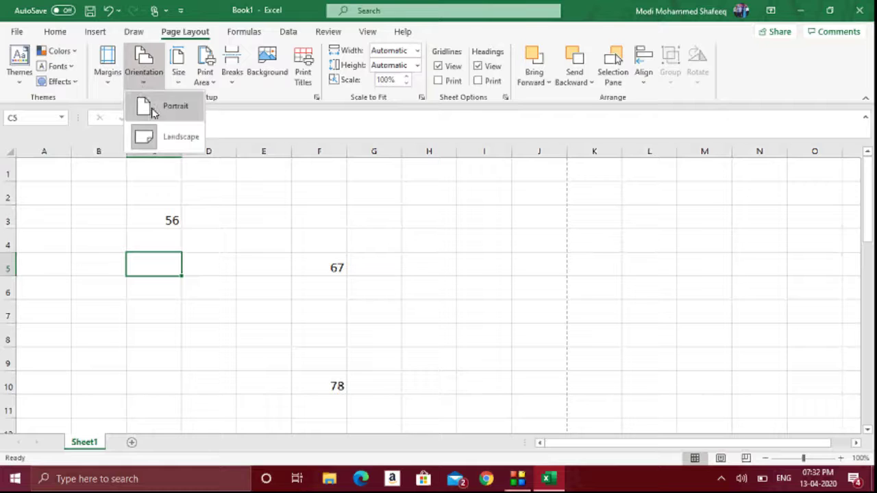
left_click(150, 110)
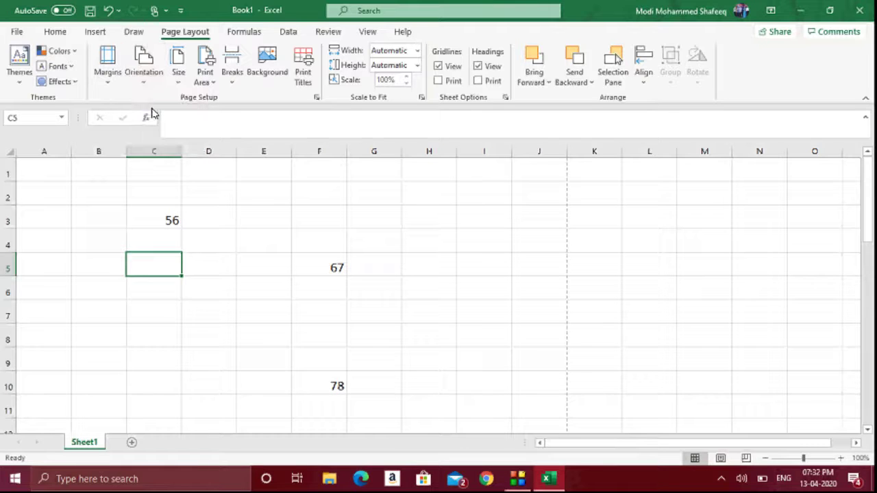
- Apply the Narrow page margins and check the page in print preview
left_click(108, 73)
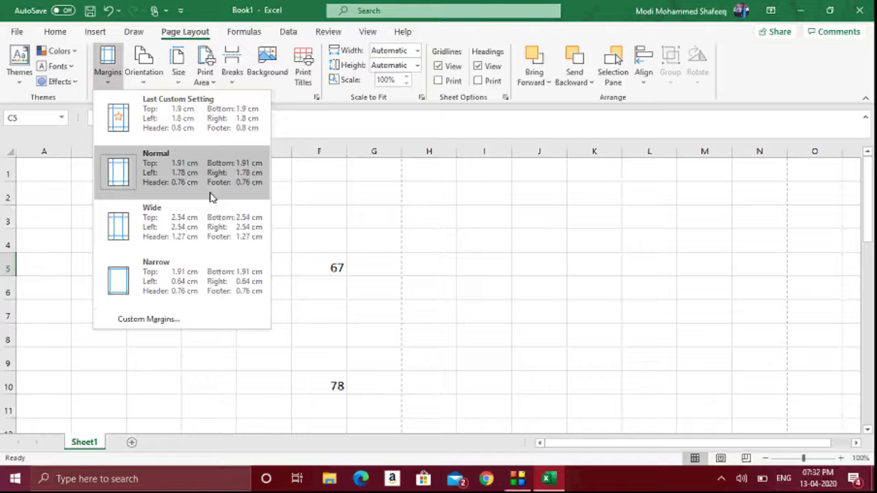
left_click(187, 271)
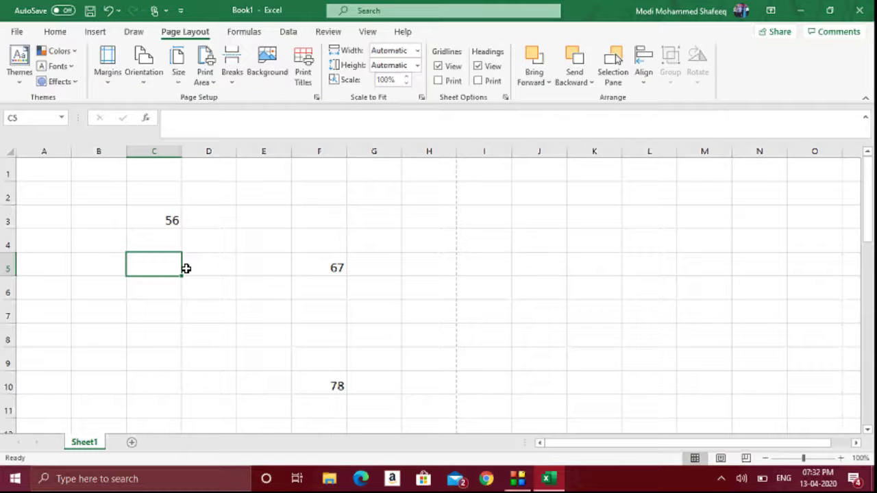
key("ctrl+p")
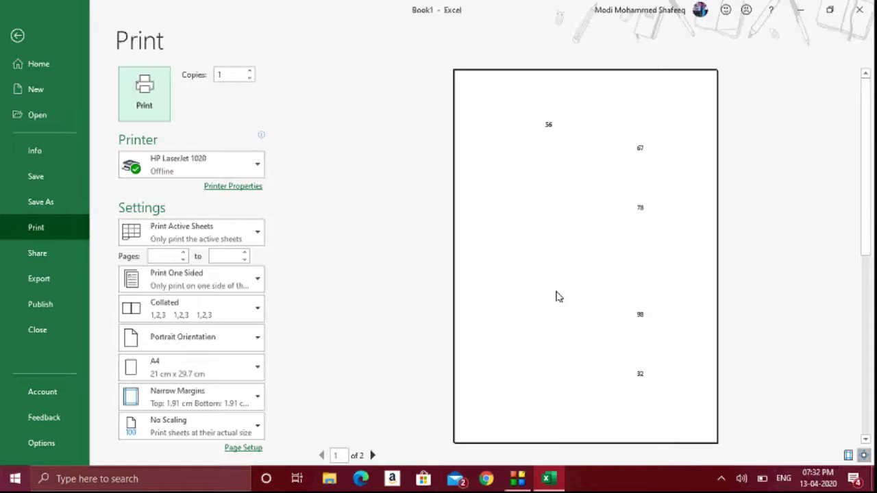
key("Escape")
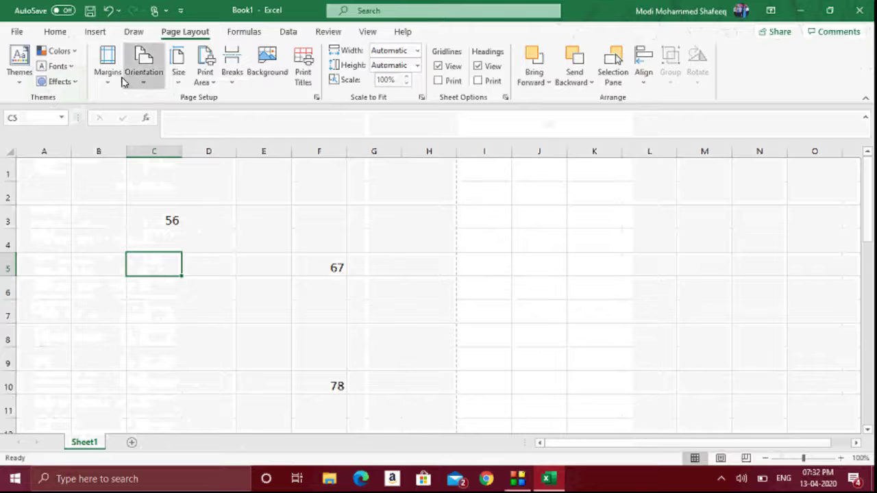
- Set the page margins to the Normal preset
left_click(121, 81)
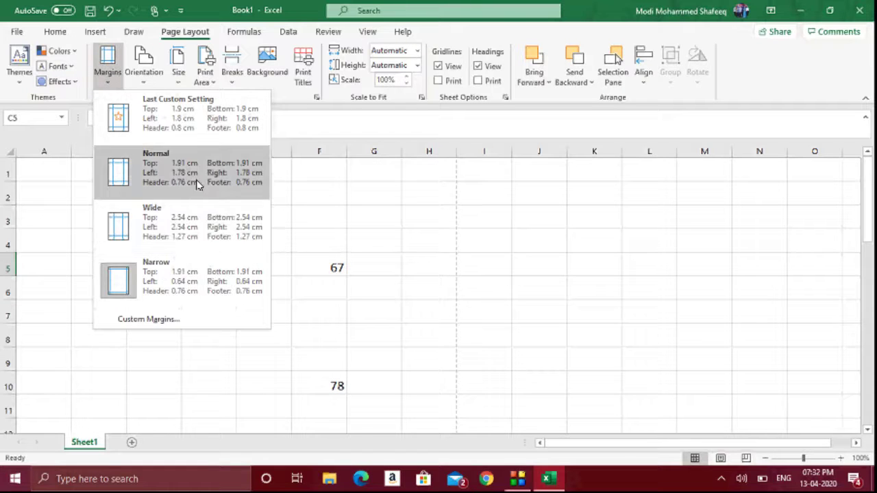
left_click(194, 180)
- Look at the custom margin settings, including the left margin, and leave them without making changes
left_click(108, 74)
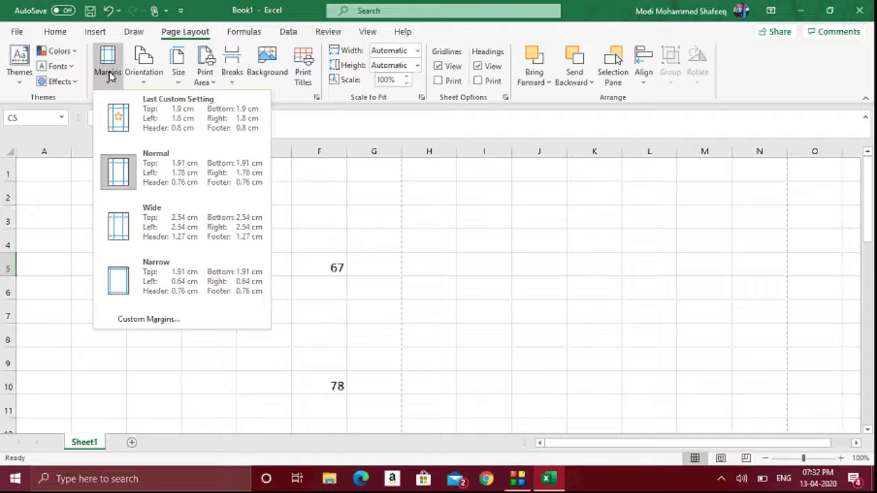
left_click(148, 319)
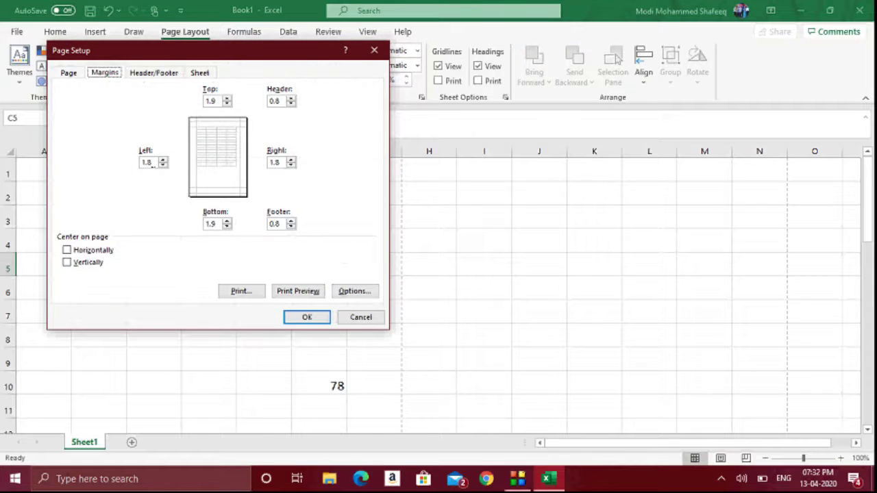
double_click(151, 163)
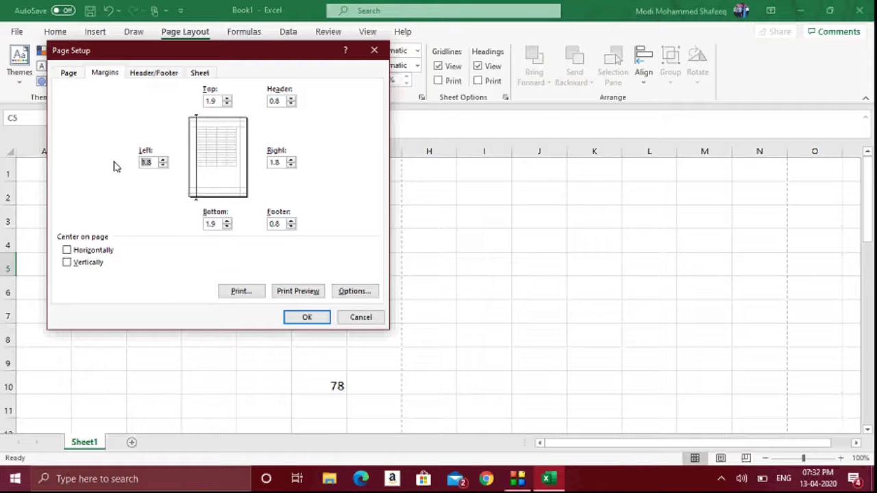
left_click(361, 317)
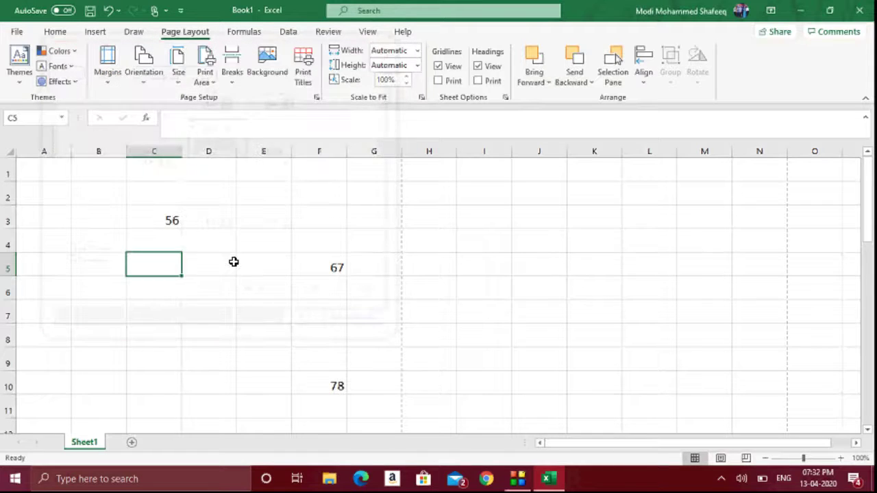
- Enter 43, 32 and 56 in cells D3 to F3 and 54 in cell F8
left_click(147, 221)
left_click(217, 214)
type("43")
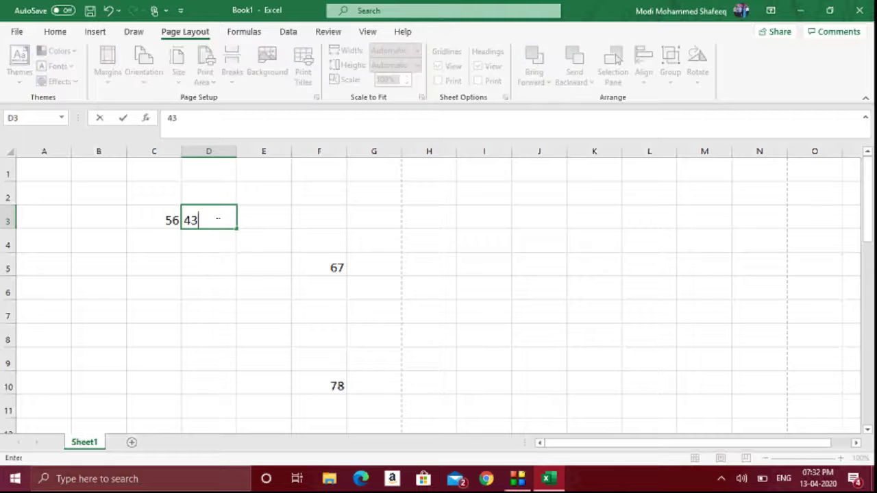
key("Tab")
type("32")
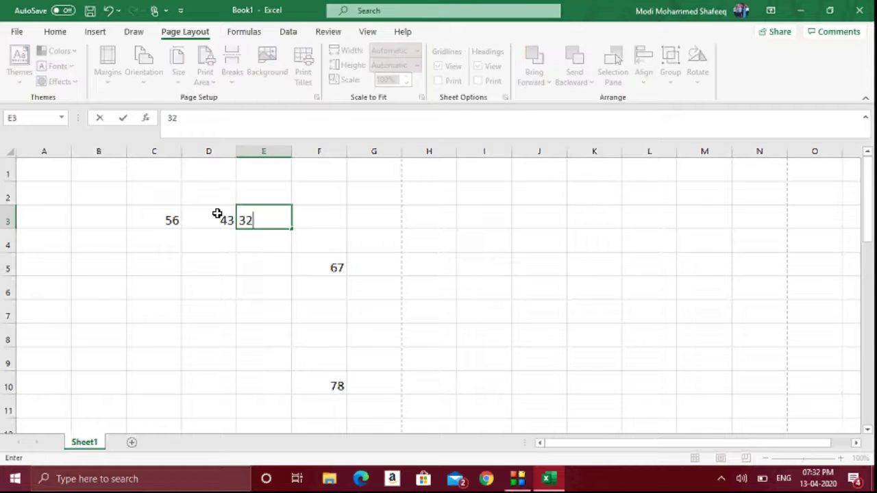
key("Tab")
type("56")
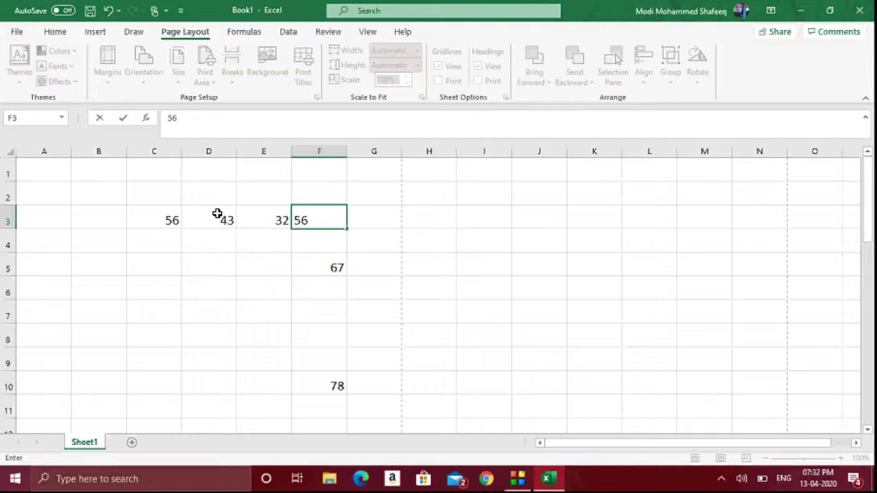
key("Down")
key("Down")
key("Down")
key("Down")
key("Down")
type("5")
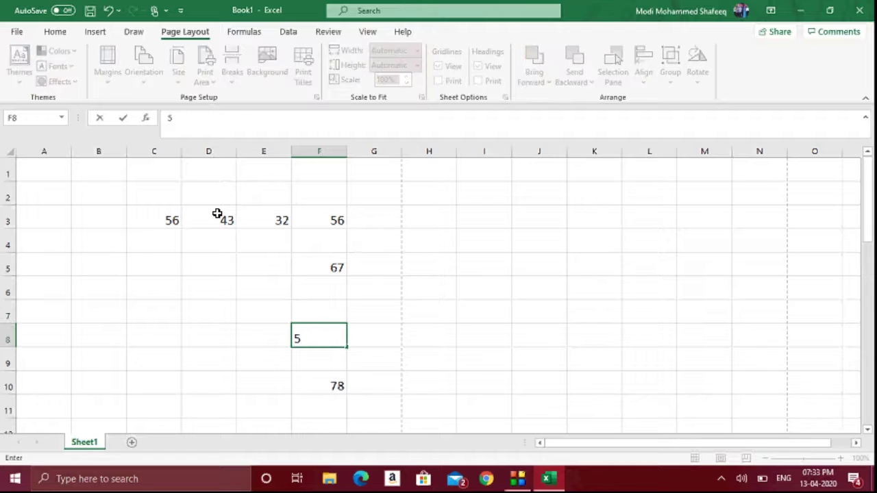
- Convert the range C3:F8 into a table without marking the first row as headers
left_click_drag(151, 217, 323, 340)
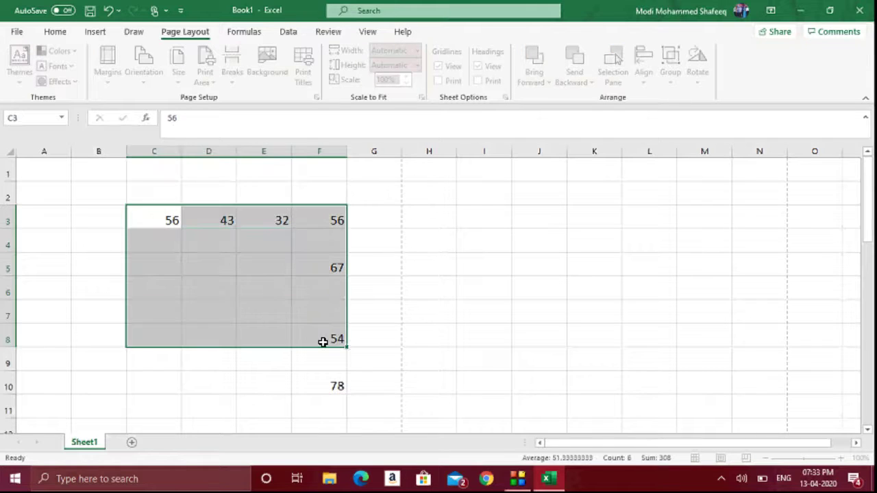
left_click(91, 30)
left_click(113, 62)
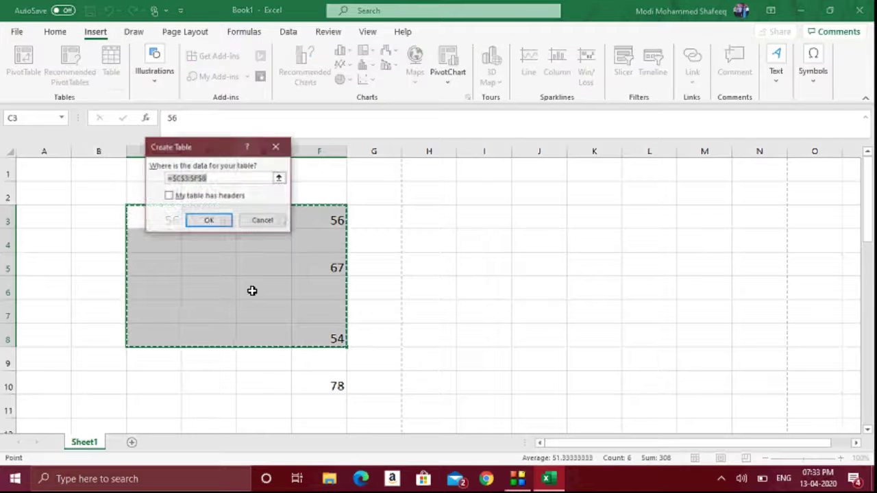
key("Return")
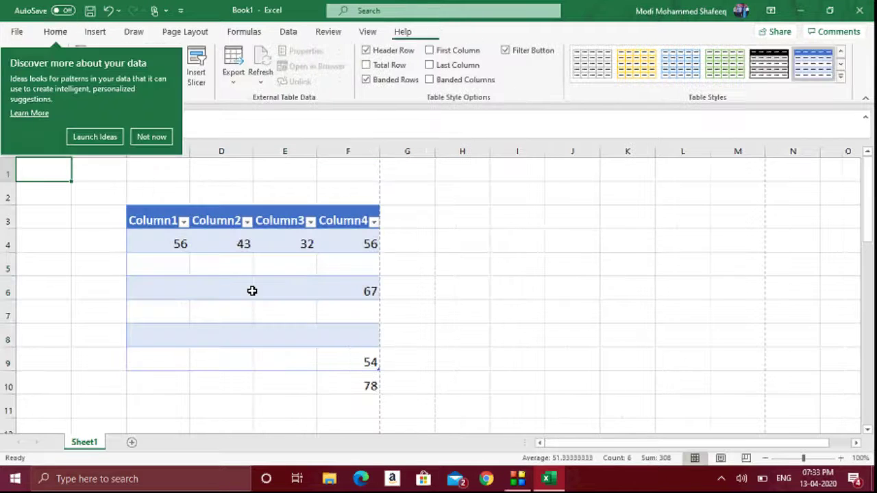
- Check the table's placement on the page in print preview against the empty cells beside it in columns A and B
key("ctrl+p")
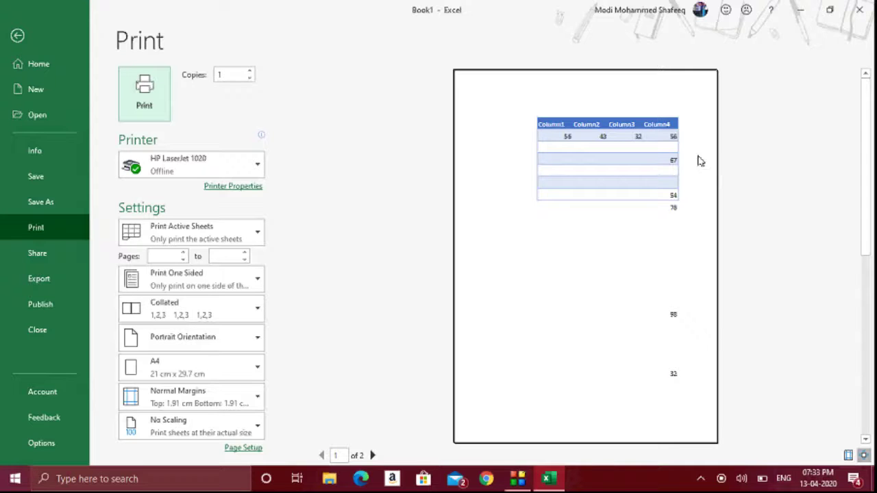
key("Escape")
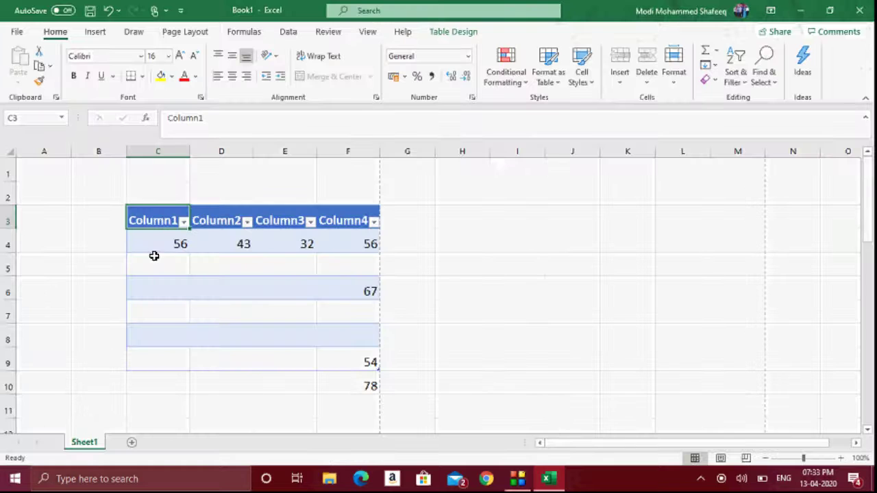
left_click(99, 227)
left_click(51, 227)
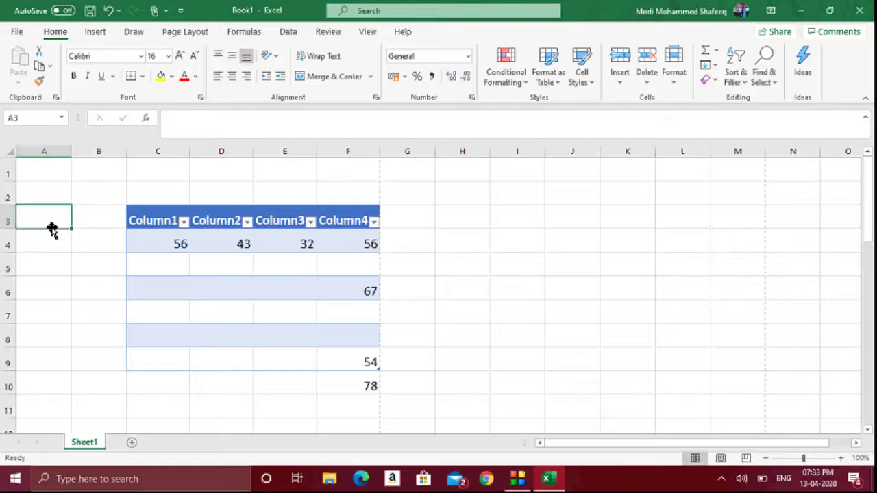
left_click_drag(106, 241, 113, 286)
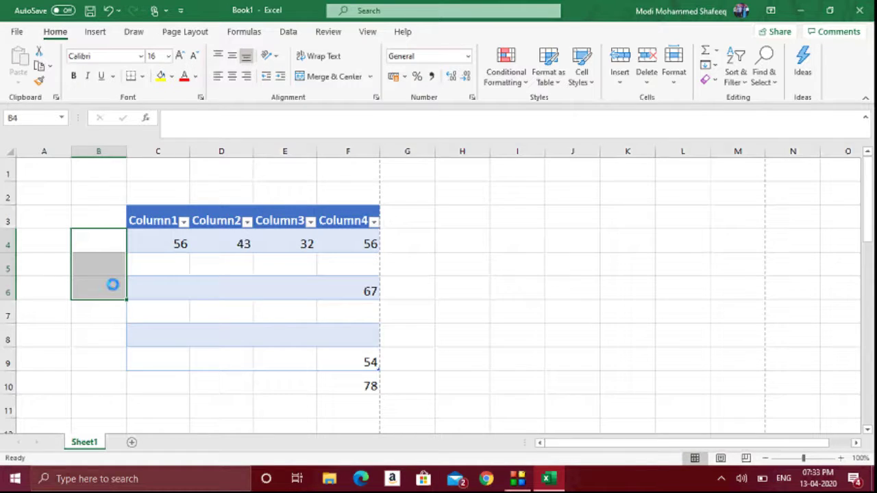
key("ctrl+p")
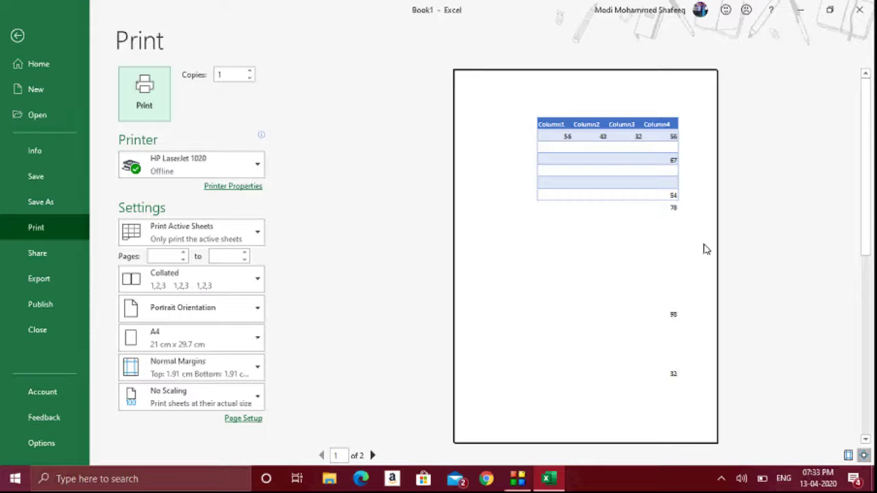
key("Escape")
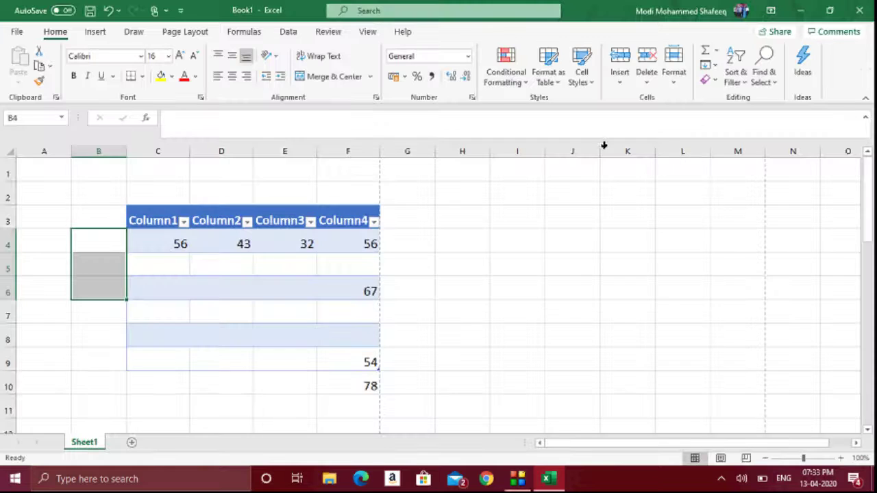
- Center the sheet horizontally on the page, trying vertical centering on and off first, and check the print preview
left_click(240, 199)
left_click(198, 31)
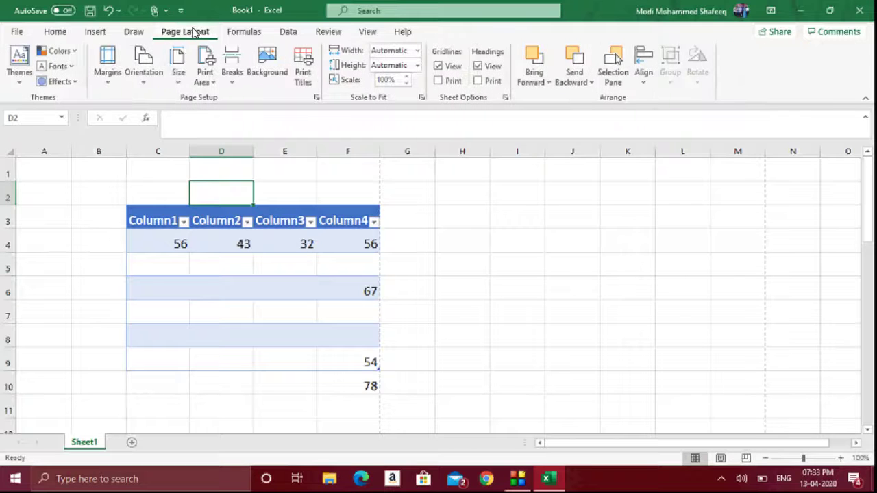
left_click(132, 72)
left_click(118, 73)
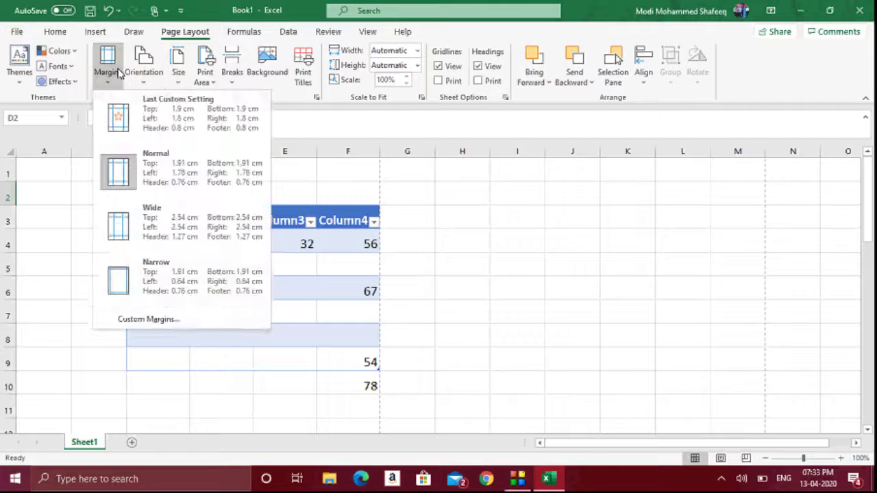
left_click(174, 323)
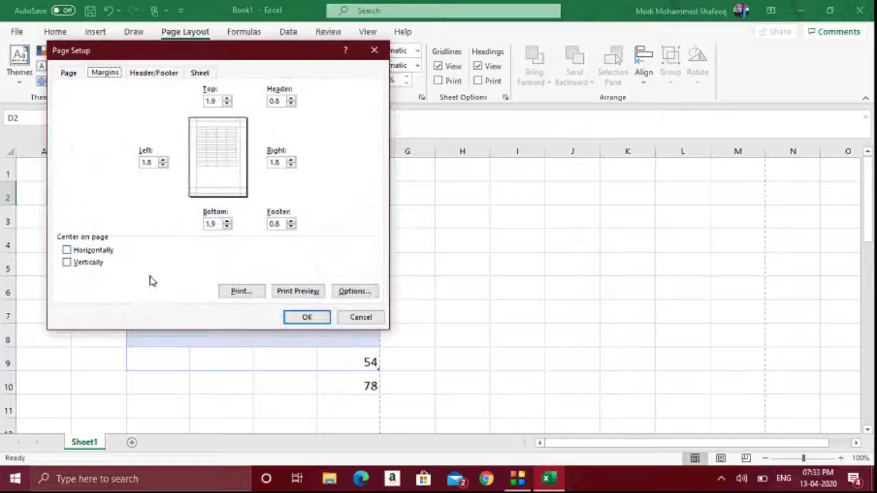
left_click(87, 250)
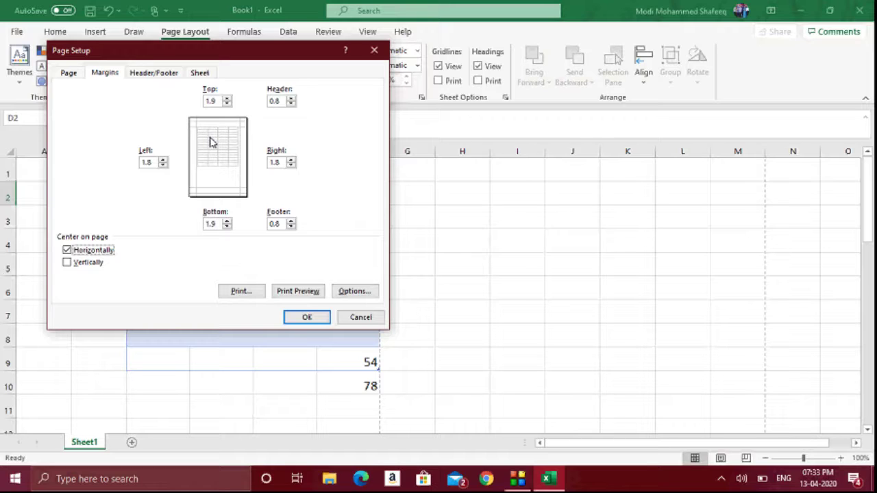
left_click(100, 263)
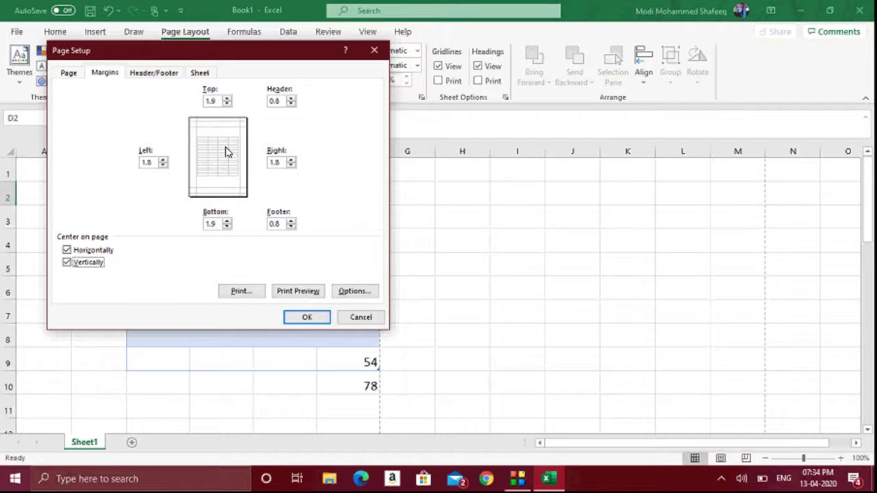
left_click(89, 263)
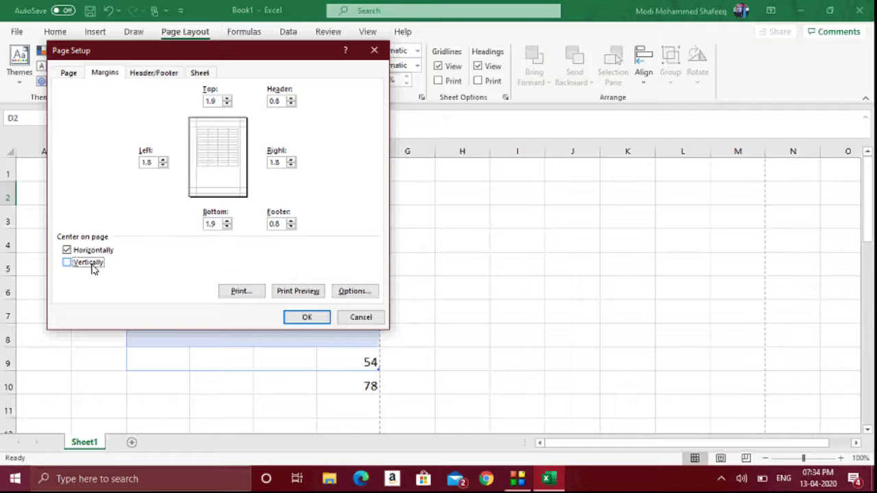
left_click(307, 319)
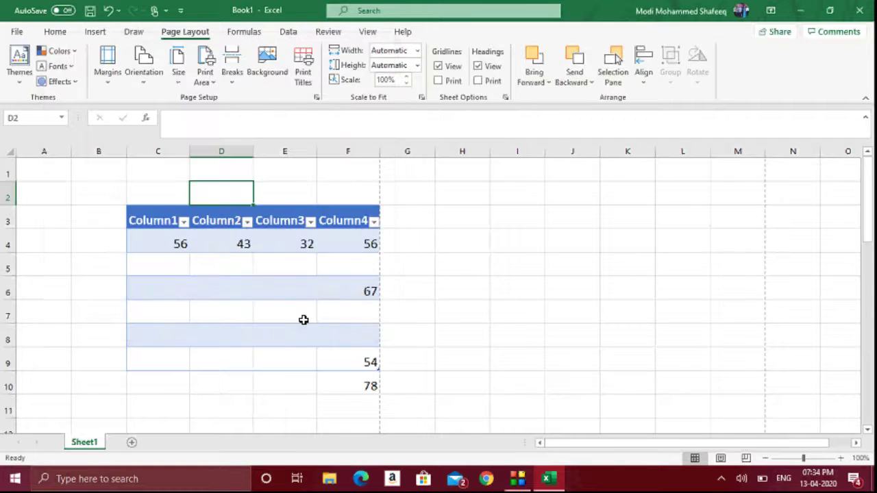
key("ctrl+p")
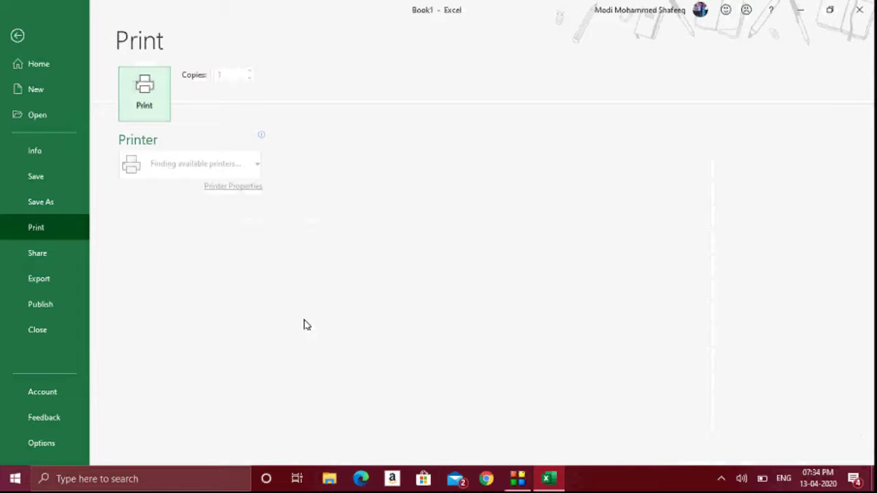
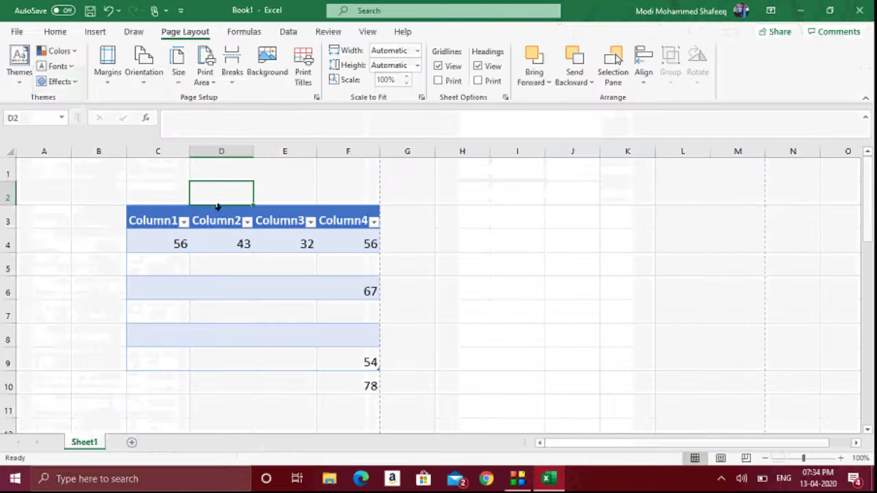
- Move the table C3:F9 so that it starts in cell A3 and check its placement in print preview
left_click_drag(153, 213, 360, 370)
key("ctrl+c")
key("Left")
key("Left")
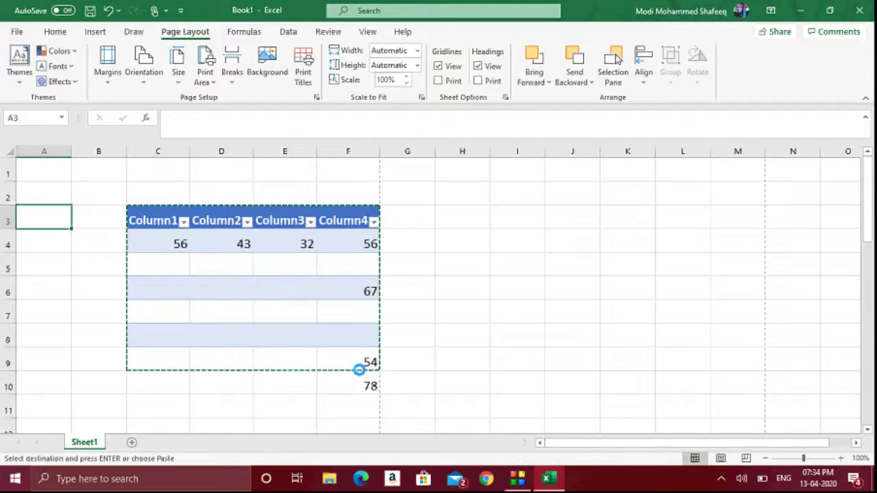
key("Return")
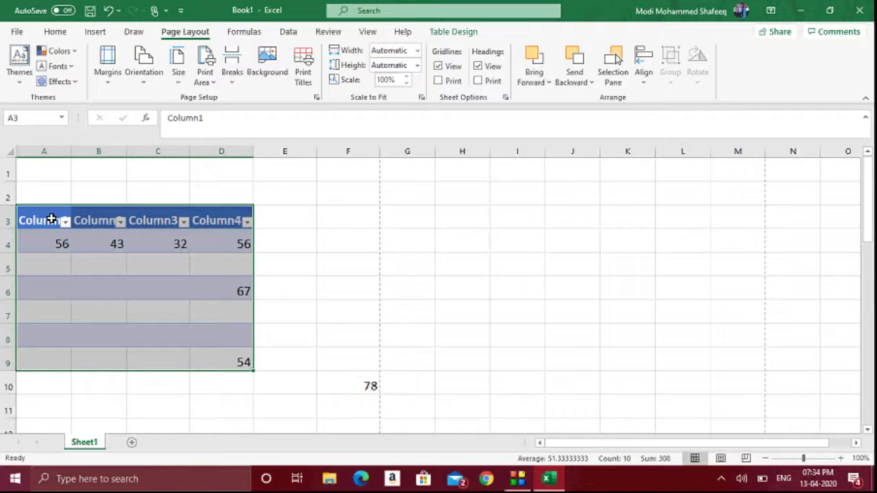
left_click(52, 220)
key("ctrl+p")
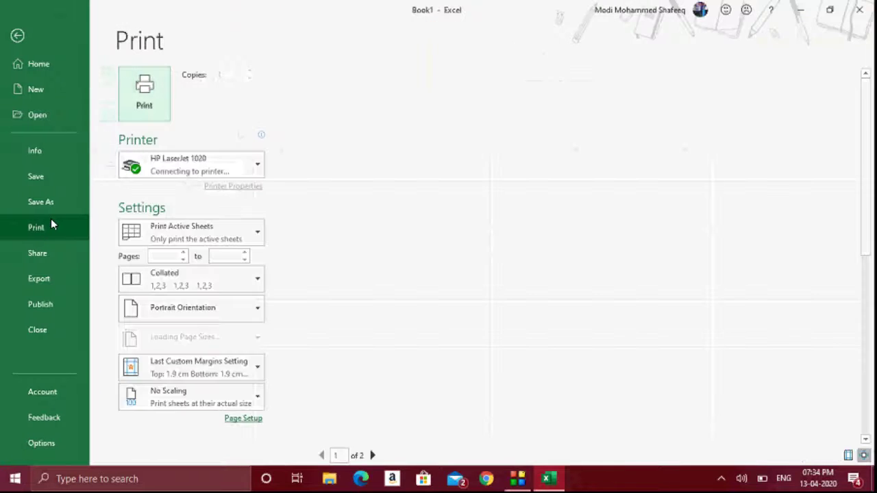
key("Escape")
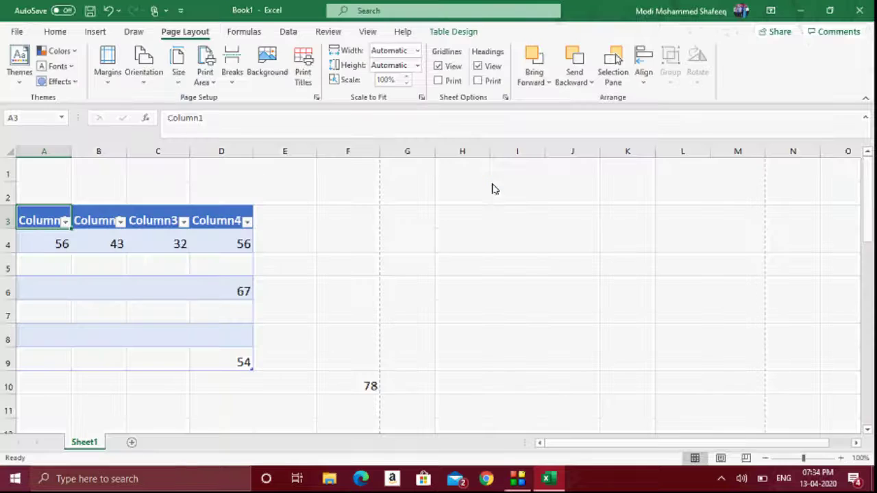
- Turn on vertical centering on the page alongside horizontal centering and check the print preview
left_click(317, 98)
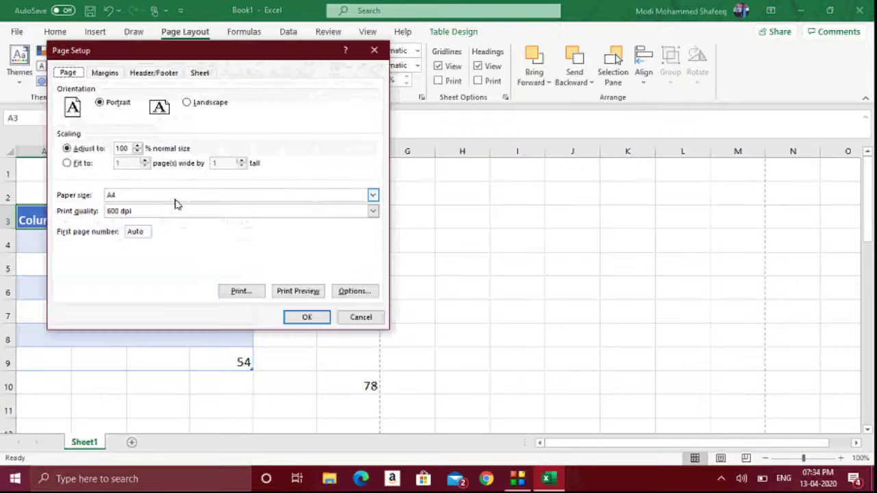
left_click(114, 74)
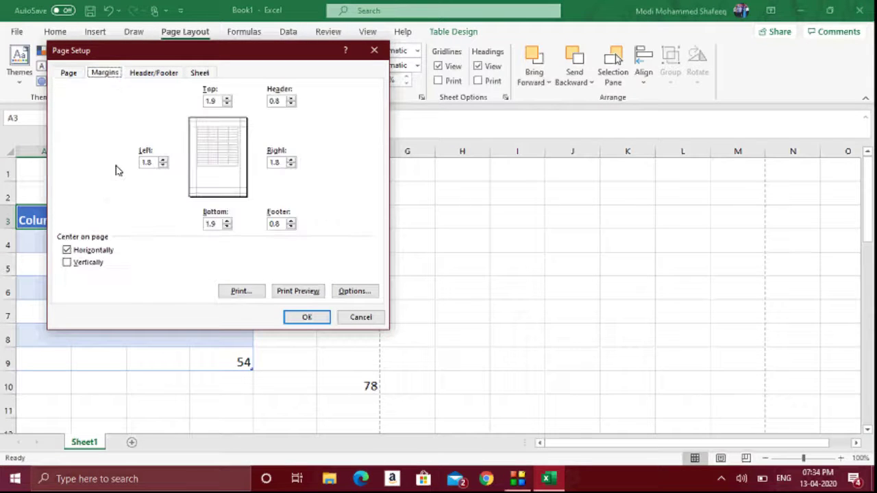
left_click(87, 263)
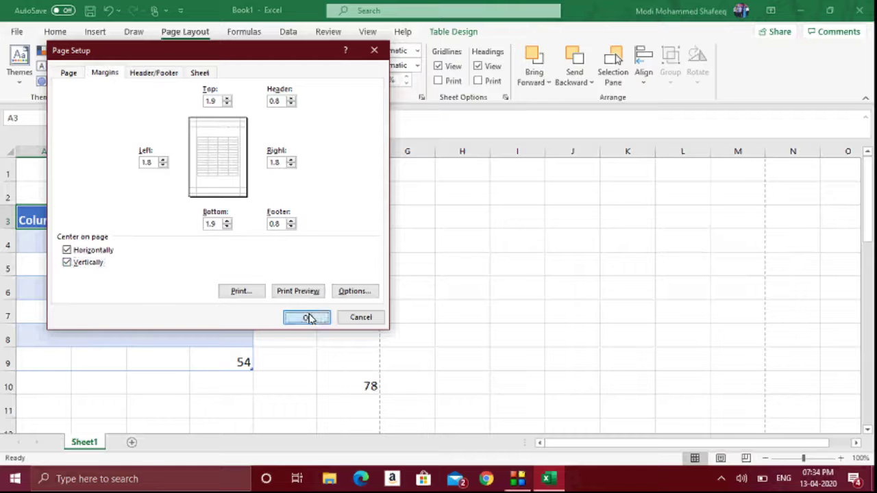
left_click(308, 317)
key("ctrl+p")
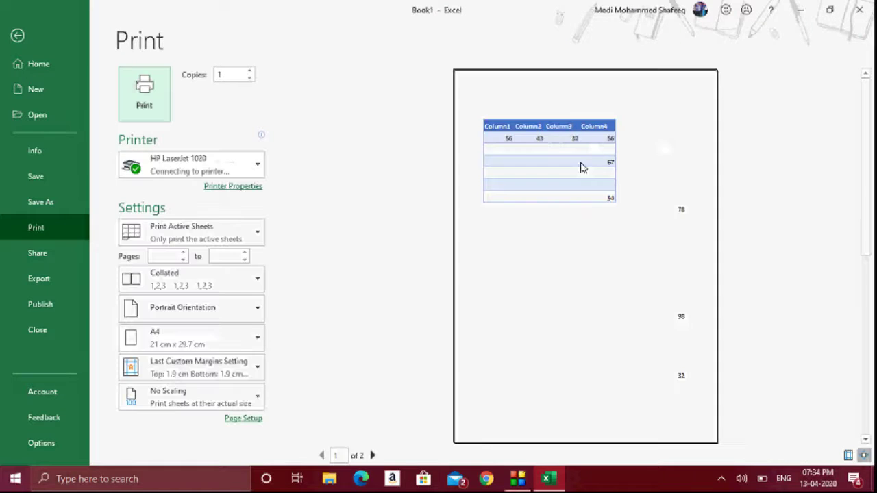
key("Escape")
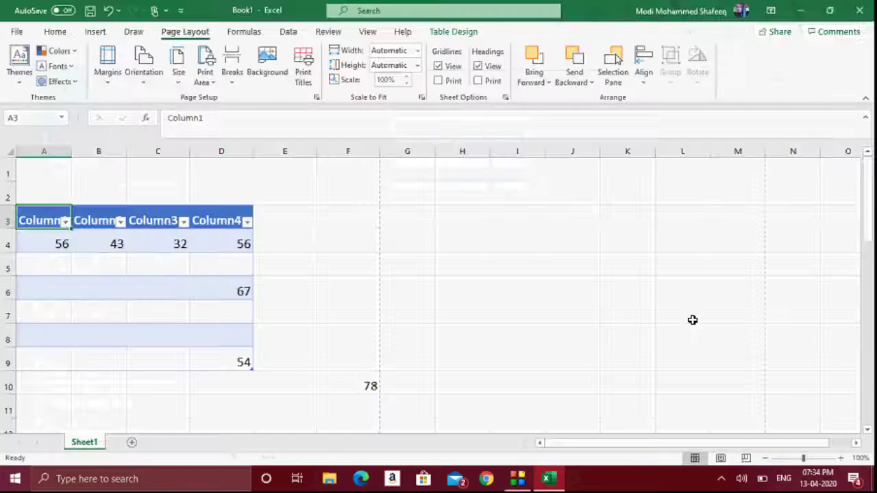
- Clear the loose numbers 78, 98 and 32 below the table in column F and check the print preview
mouse_move(368, 384)
left_mouse_down()
mouse_move(379, 389)
mouse_move(374, 381)
left_mouse_up()
scroll(374, 382, "up", 4)
key("Down")
key("Down")
key("Down")
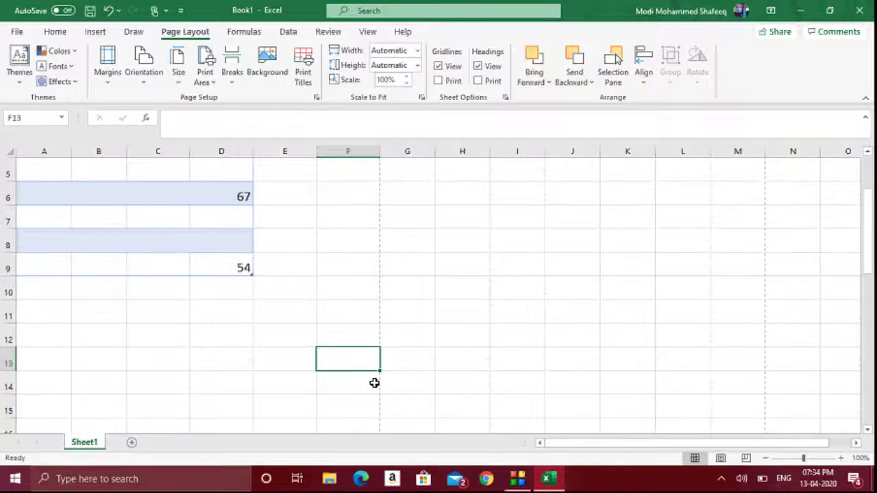
key("ctrl+p")
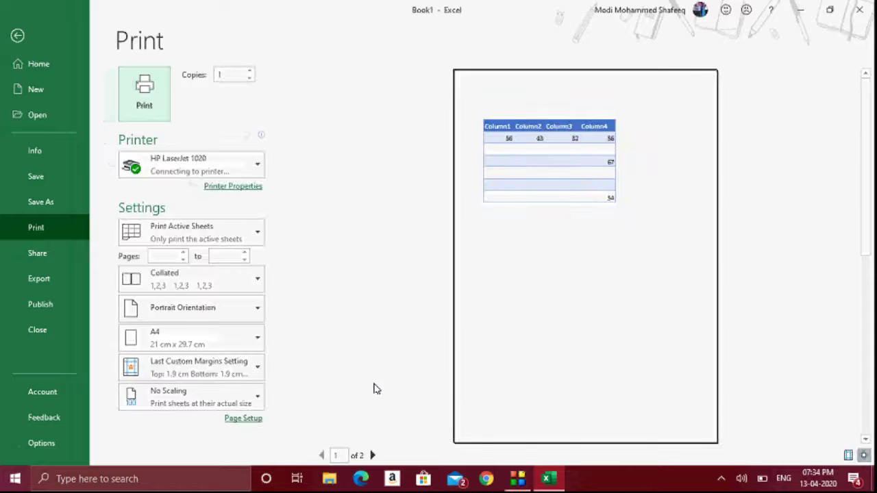
key("Escape")
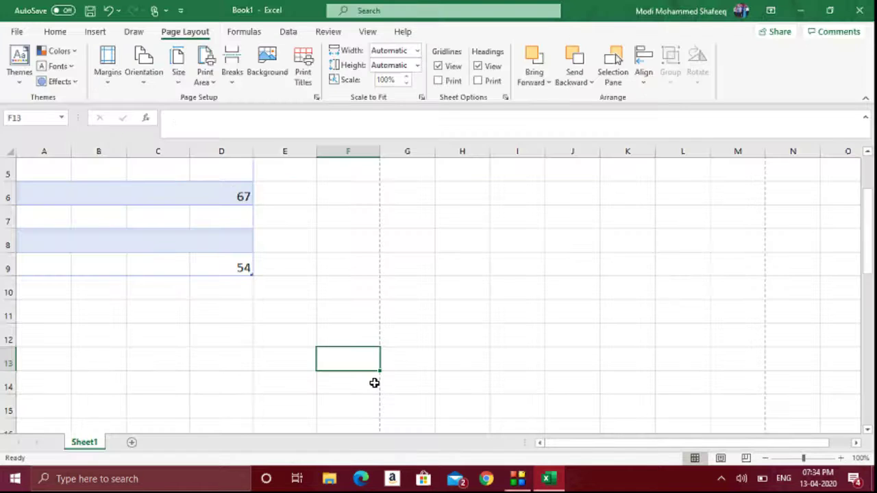
left_click(214, 323)
key("Up")
key("Up")
key("Up")
key("Up")
key("Up")
key("Up")
key("Up")
key("Up")
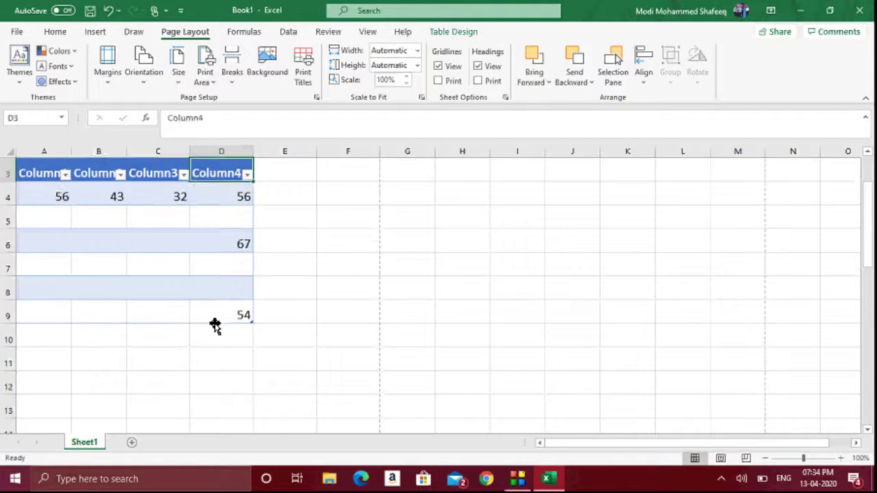
key("Up")
key("Up")
left_click(212, 80)
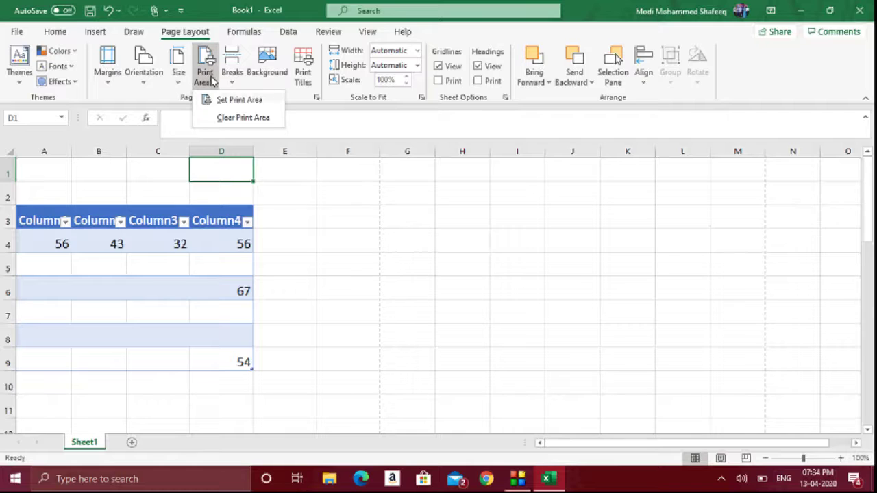
left_click(211, 81)
left_click(337, 230)
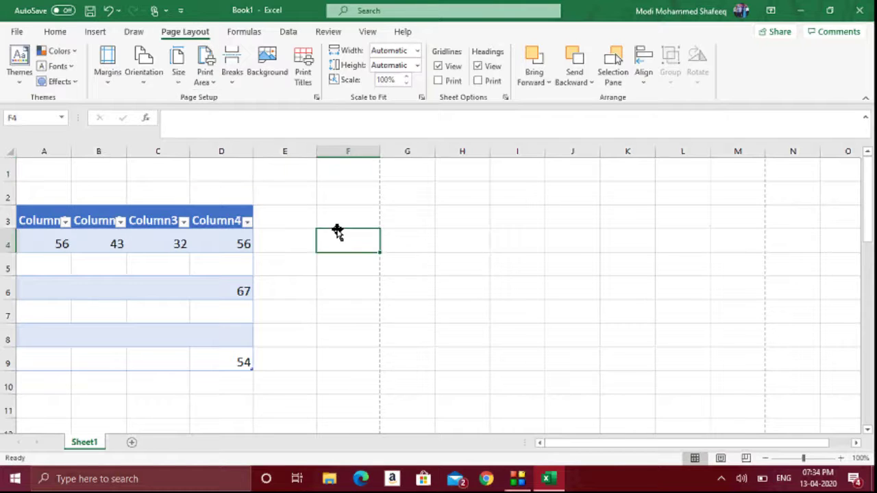
- Look through both pages of the sheet in print preview and return to the worksheet
key("ctrl+p")
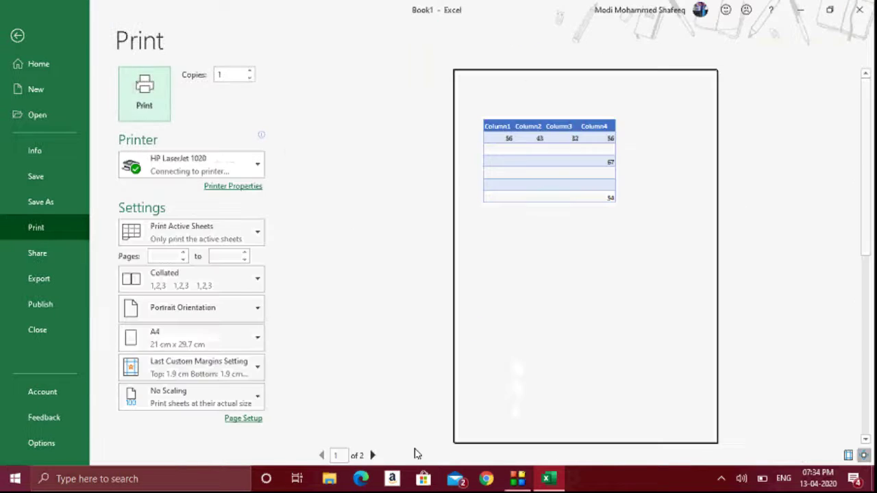
left_click(372, 456)
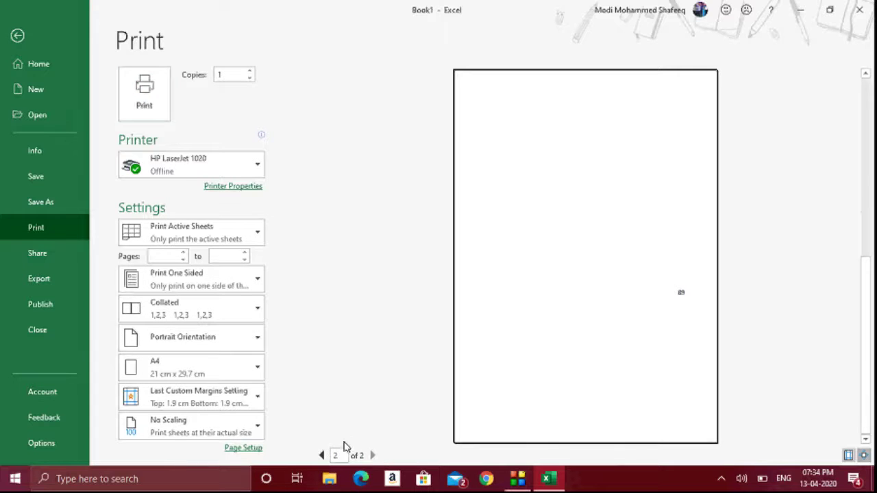
left_click(322, 456)
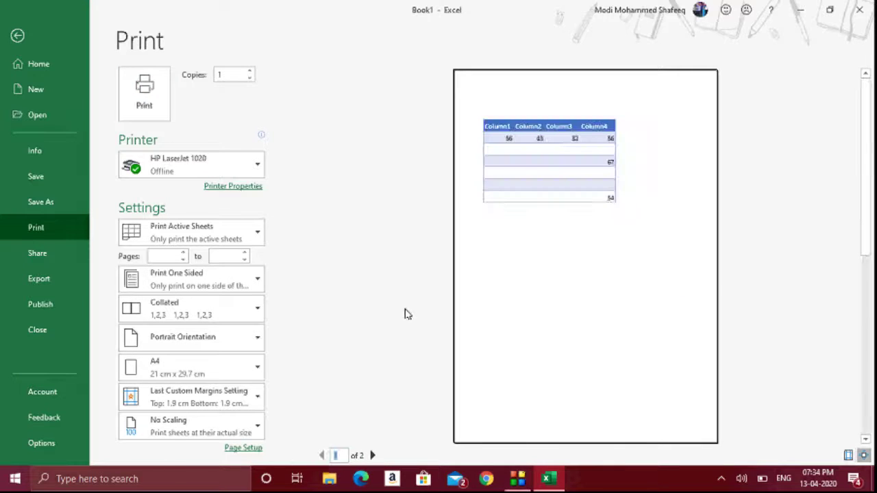
key("Escape")
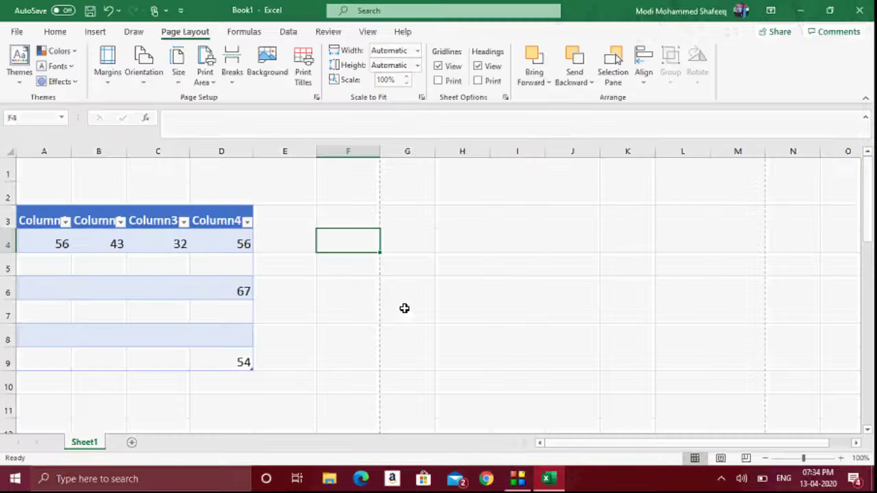
- Set the table range A3:D9 as the print area and check its centering in print preview
left_click_drag(41, 215, 233, 356)
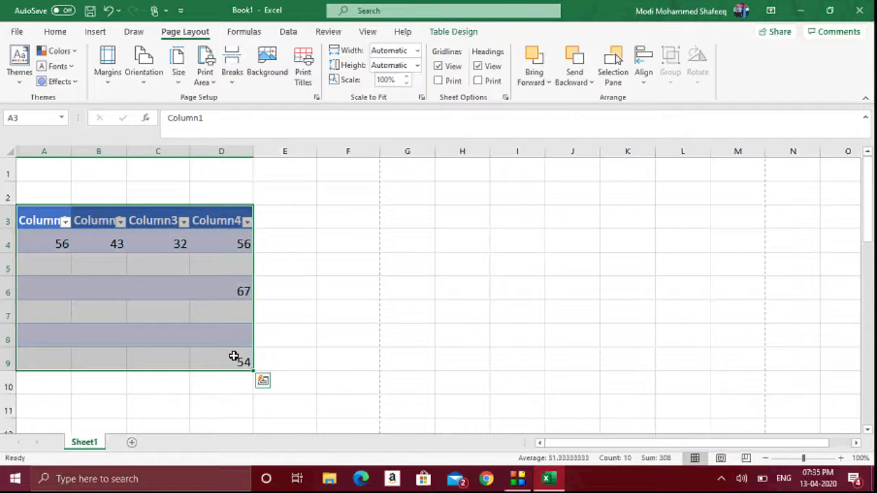
left_click(205, 74)
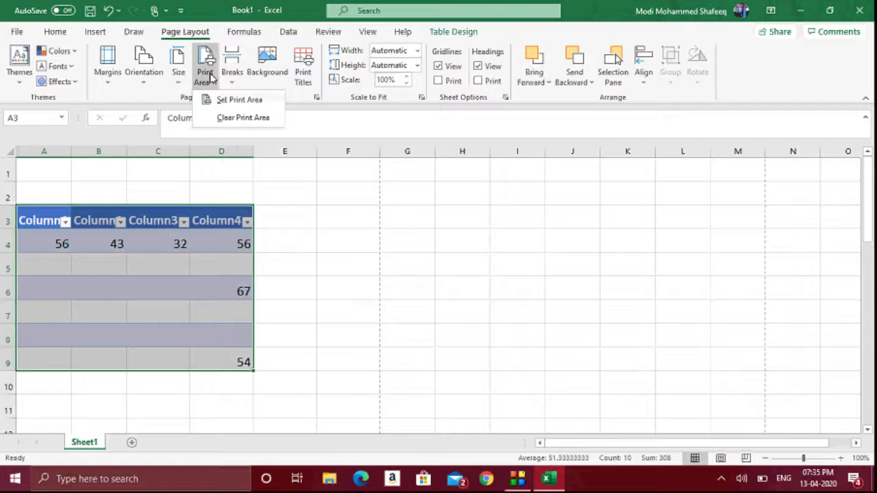
left_click(231, 100)
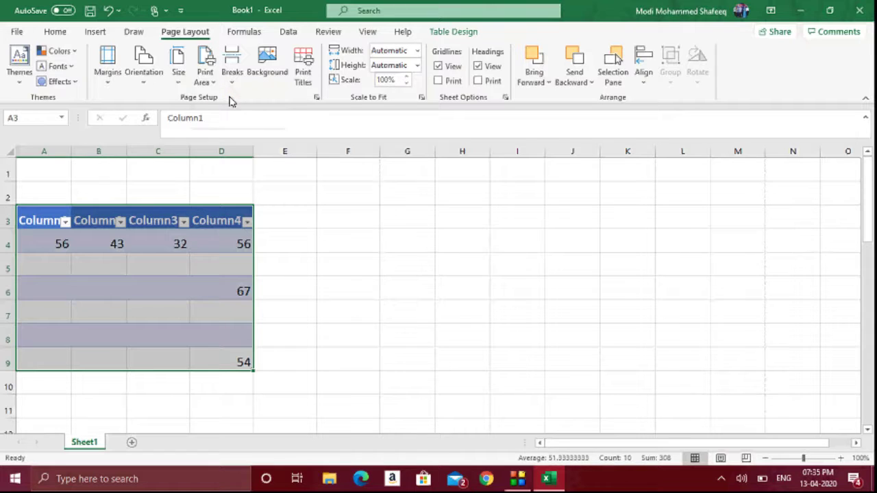
key("ctrl+p")
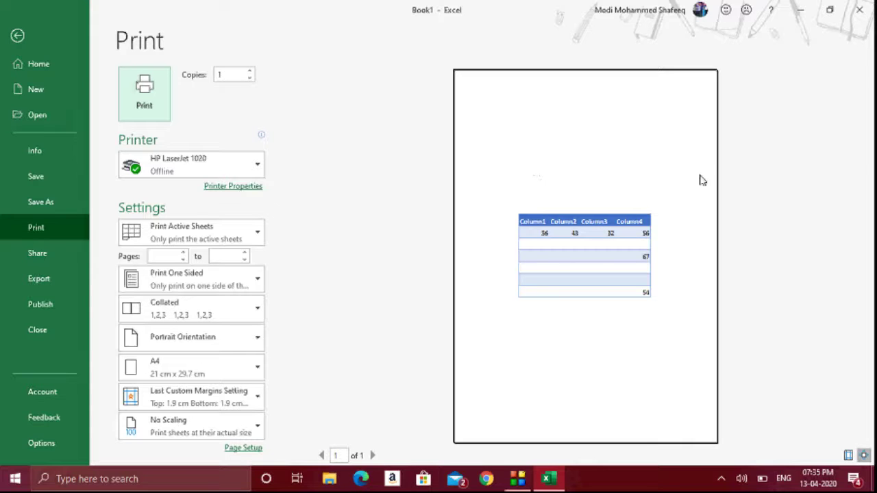
key("Escape")
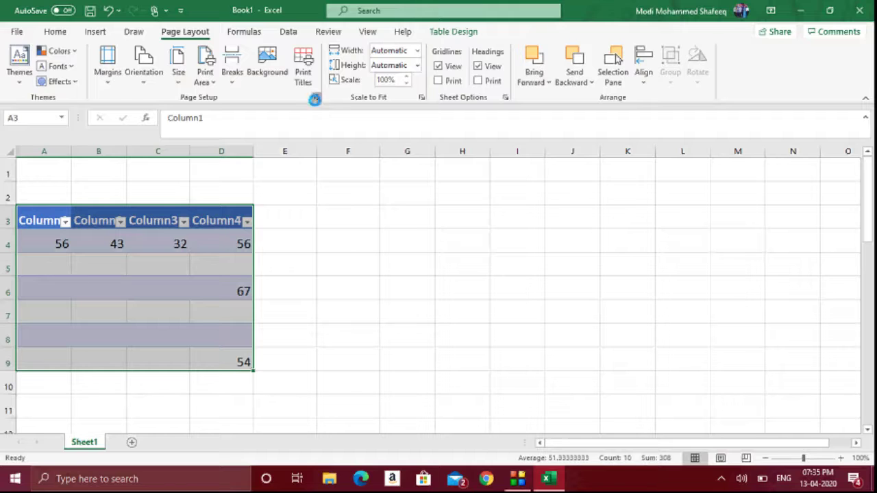
- Turn off vertical centering on the page, keeping horizontal centering, and check the result in print preview
left_click(317, 98)
left_click(105, 73)
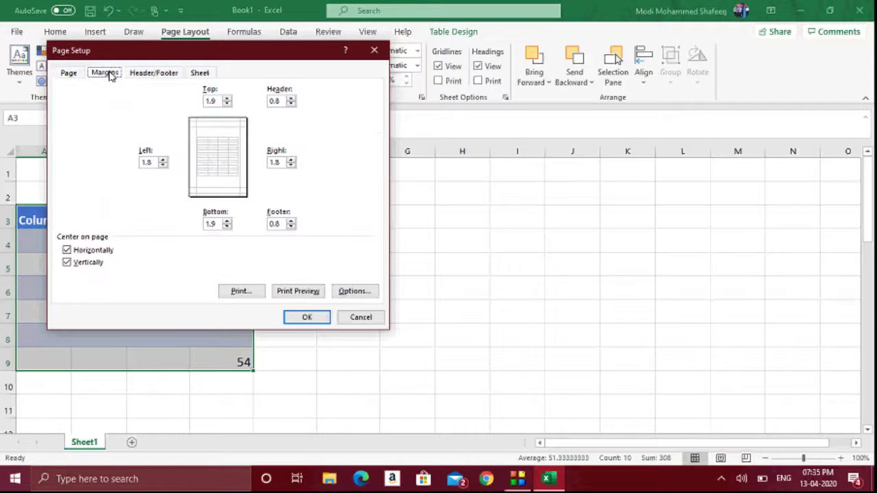
left_click(67, 263)
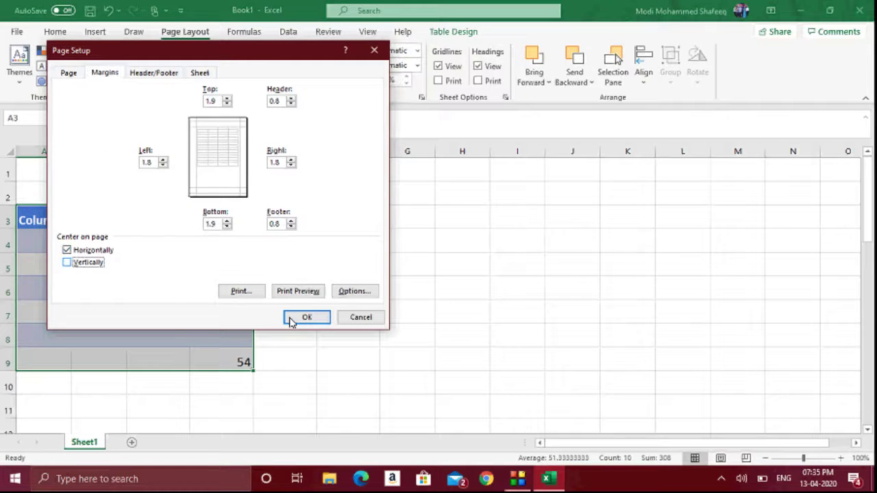
left_click(317, 323)
key("ctrl+p")
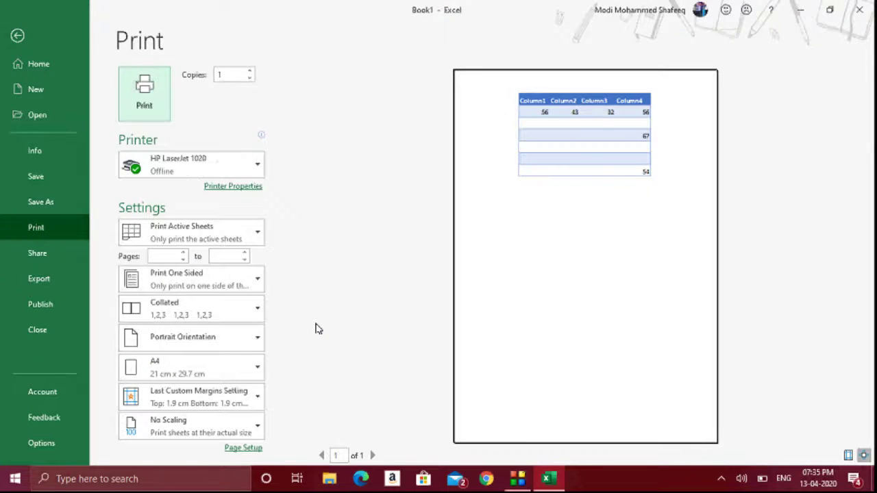
key("Escape")
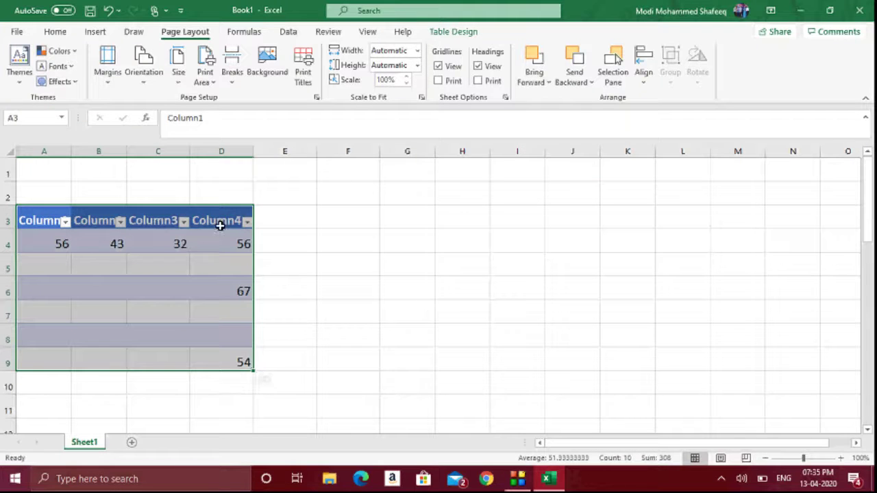
- Clear the sheet's print area
left_click(281, 284)
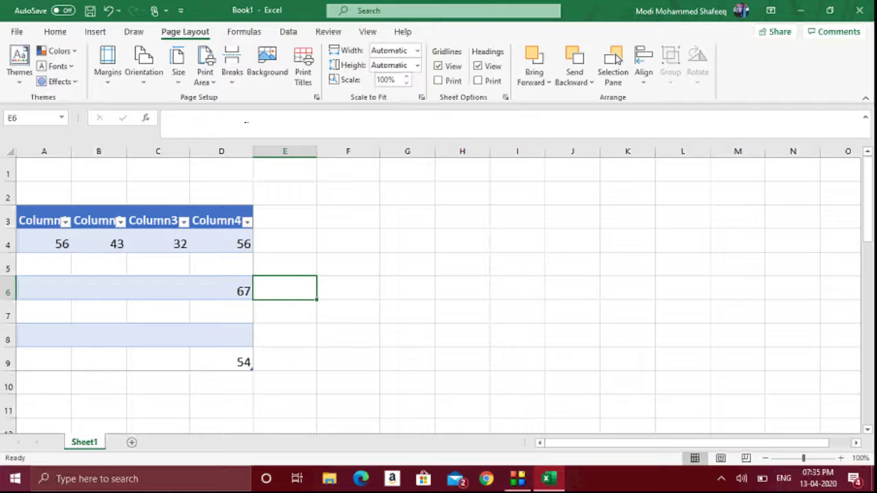
left_click(231, 65)
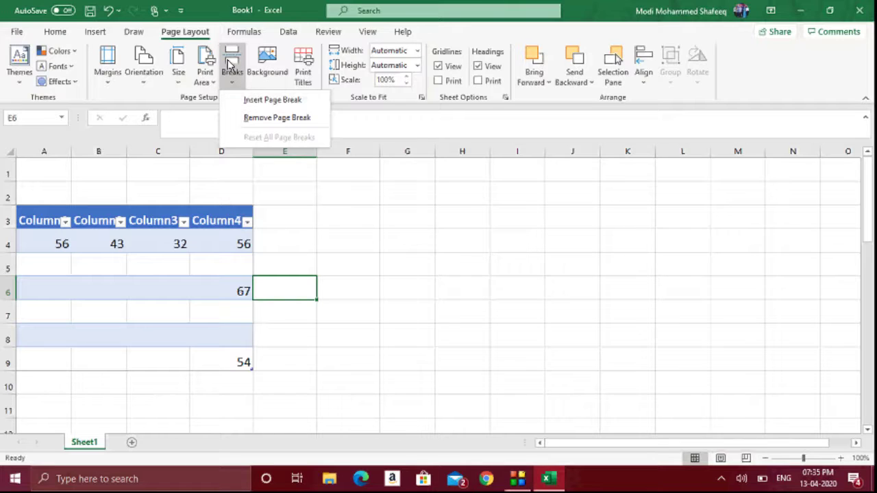
left_click(363, 328)
left_click_drag(362, 328, 251, 301)
left_click_drag(43, 171, 277, 319)
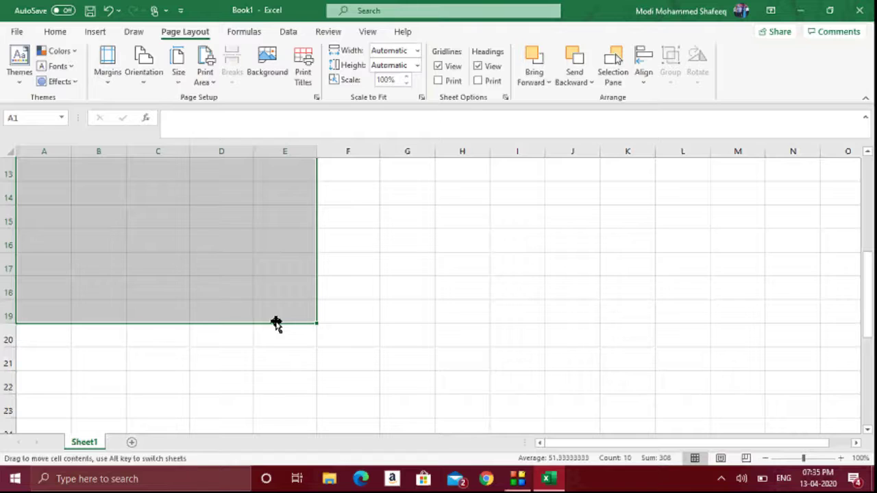
left_click(220, 211)
left_click(206, 66)
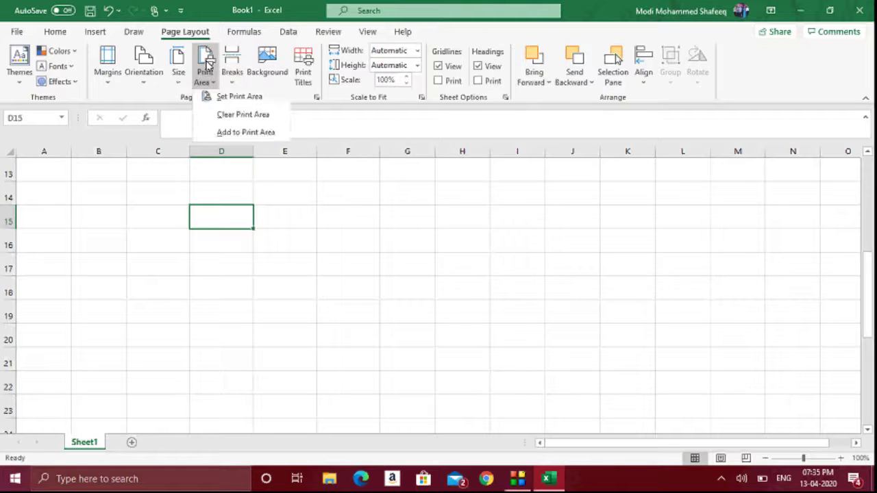
left_click(244, 118)
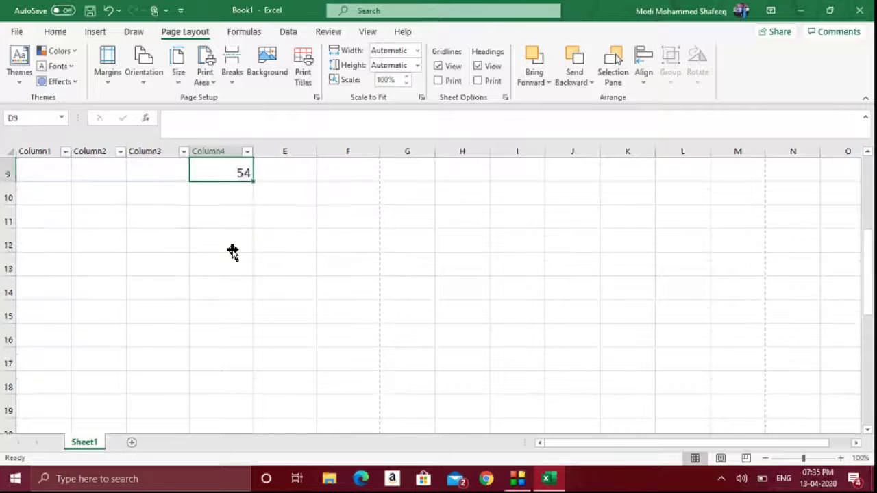
- Examine where the automatic page-break lines fall across and down the sheet
key("Up")
key("Up")
key("Up")
key("Up")
key("Up")
key("Up")
key("Up")
key("Up")
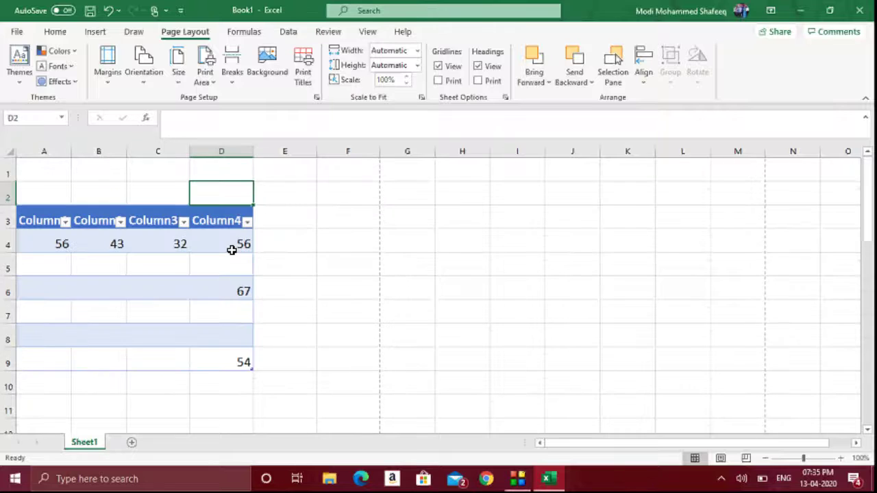
key("Down")
key("Down")
key("Down")
key("Down")
key("Down")
key("Down")
key("Down")
key("Down")
key("Down")
key("Down")
key("Down")
key("Down")
key("Down")
key("Down")
key("Down")
key("Down")
key("Down")
key("Down")
key("Down")
key("Down")
key("Down")
key("Down")
key("Down")
key("Down")
key("Down")
key("Down")
key("Down")
key("Up")
key("Up")
key("Up")
key("Up")
key("Up")
key("Up")
key("Up")
key("Up")
key("Up")
key("Up")
key("Up")
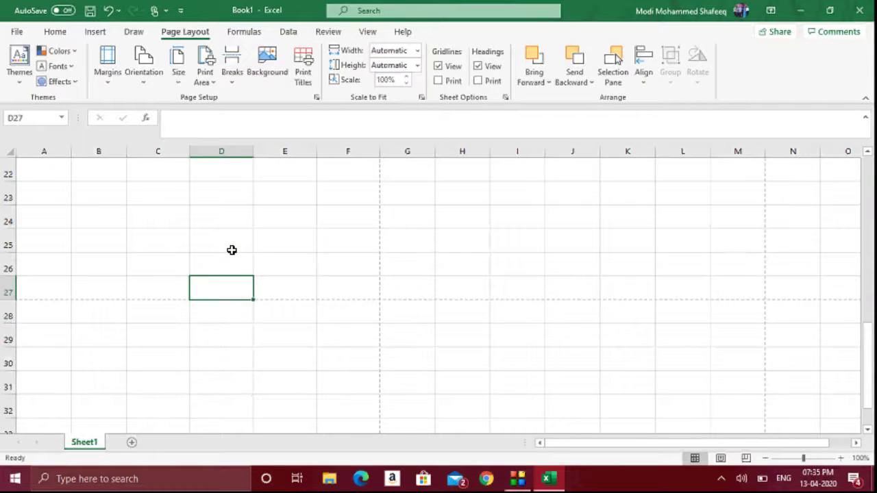
- Insert a page break at cell A21
key("Left")
key("Left")
key("Left")
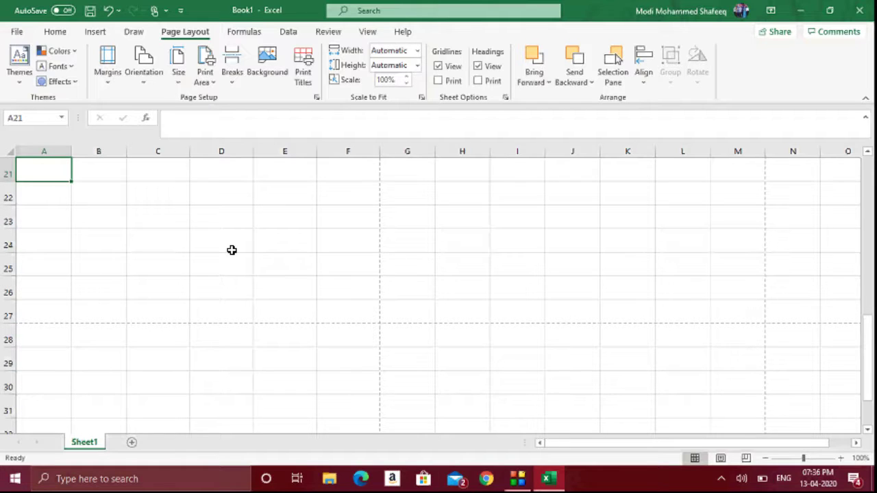
left_click(241, 80)
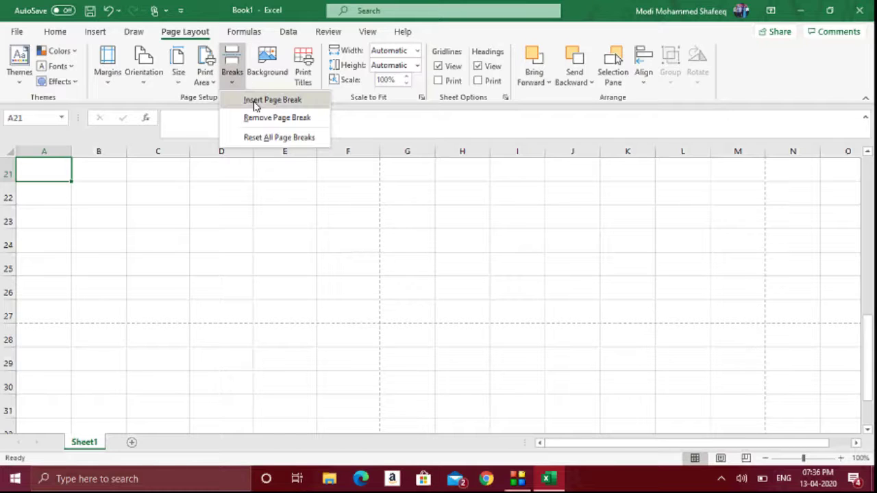
left_click(254, 100)
- Examine the new page-break line between rows 20 and 21 and go back up to the table
left_click(147, 190)
key("Up")
key("Up")
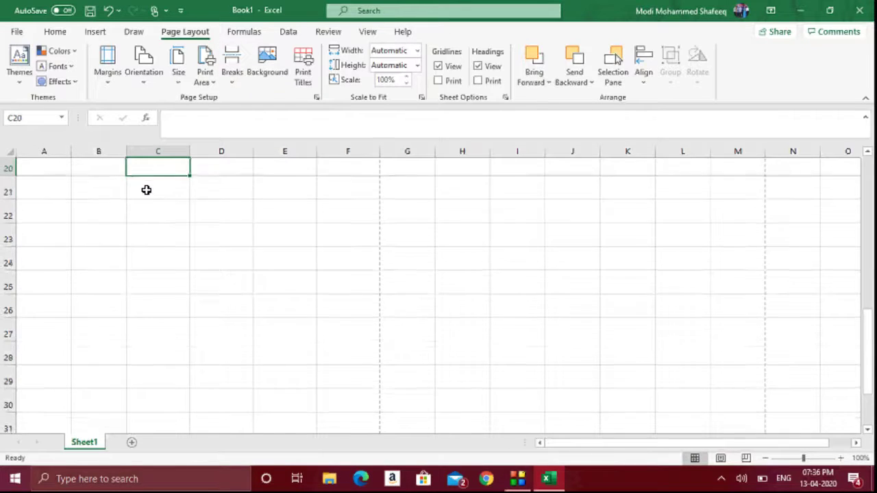
key("Left")
key("Down")
key("Left")
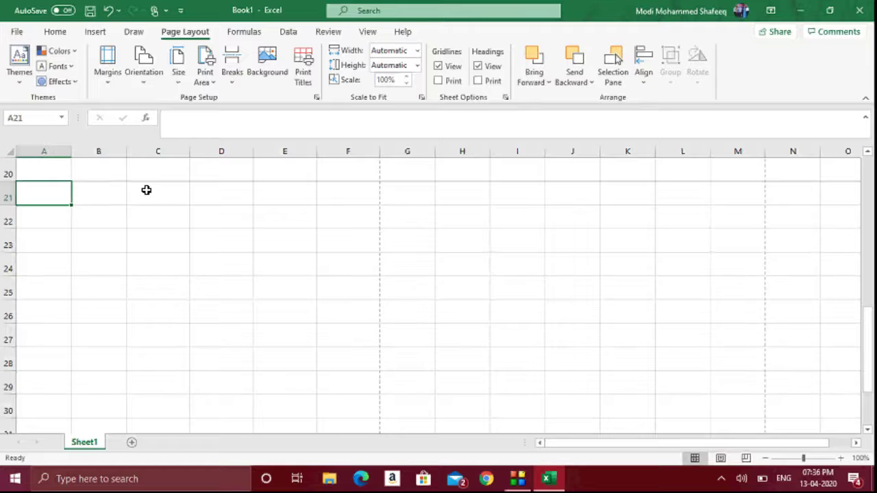
key("Up")
scroll(147, 190, "up", 1)
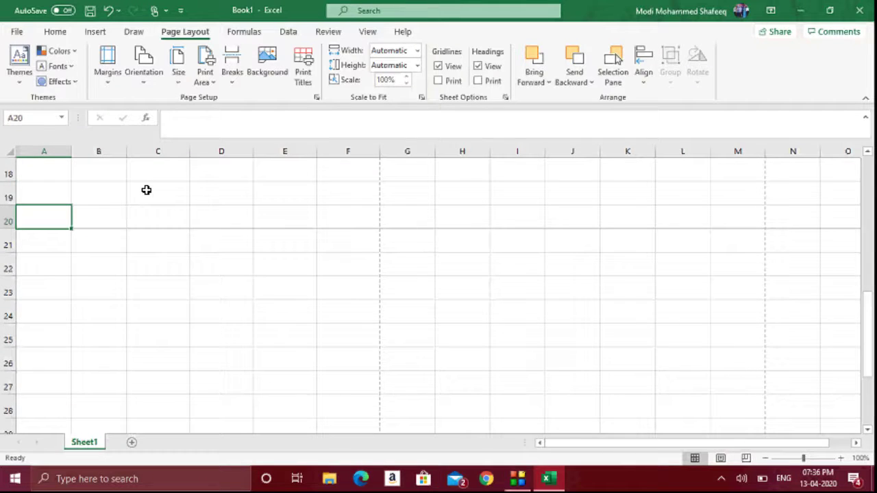
key("Up")
key("Up")
key("Up")
key("Up")
key("Up")
key("Up")
key("Up")
key("Up")
key("Up")
key("Up")
key("Up")
key("Up")
key("Up")
key("Up")
key("Up")
key("Up")
key("Up")
key("Up")
key("Up")
key("Down")
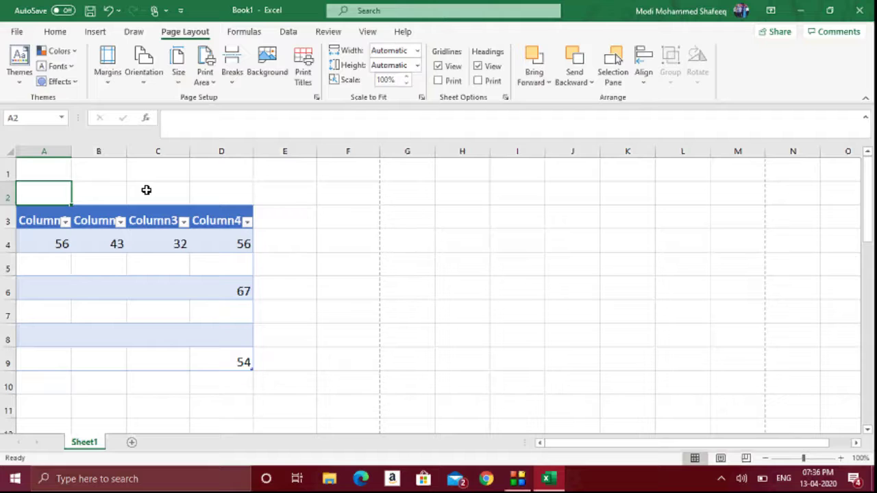
- Look at the picture sources offered for a sheet background and close the picker without choosing one
left_click(332, 309)
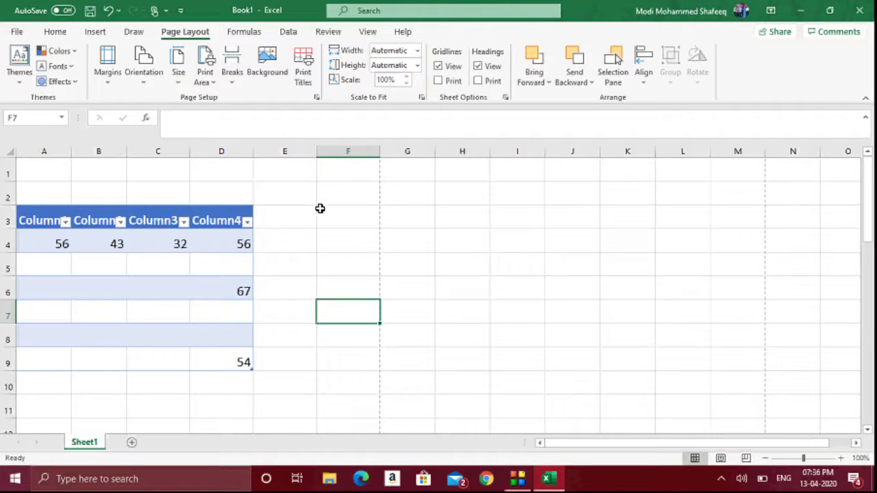
left_click(269, 79)
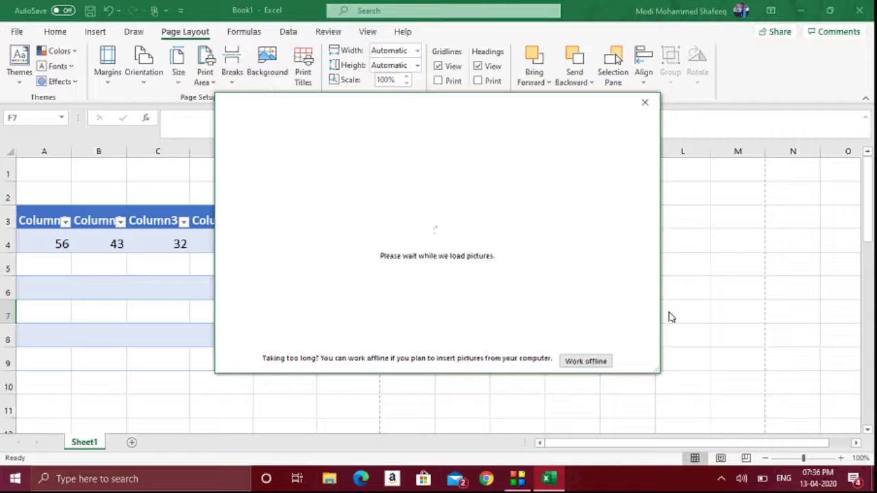
left_click(603, 364)
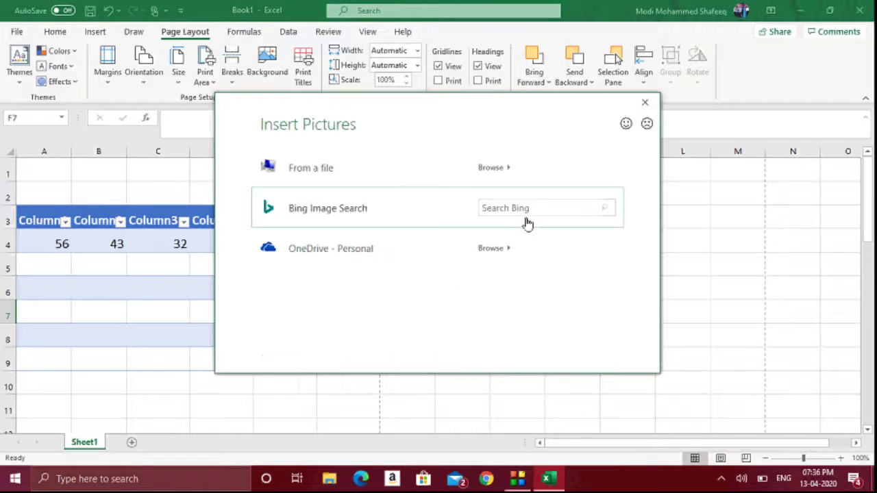
left_click(645, 103)
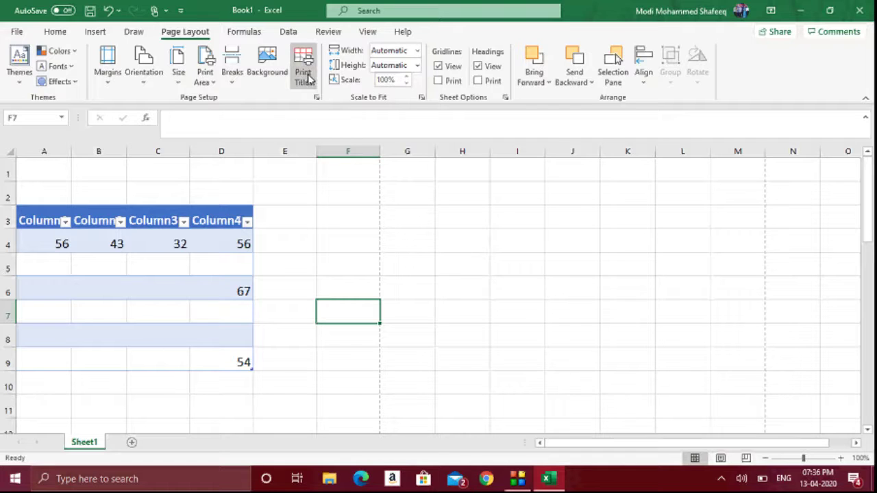
- Check the sheet in print preview, then highlight column F and row 1 by their headings on the worksheet
left_click(320, 224)
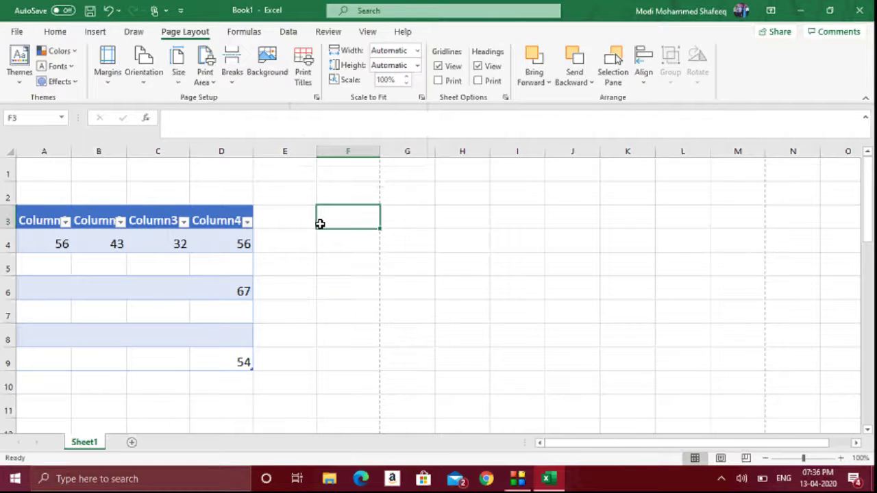
key("ctrl+p")
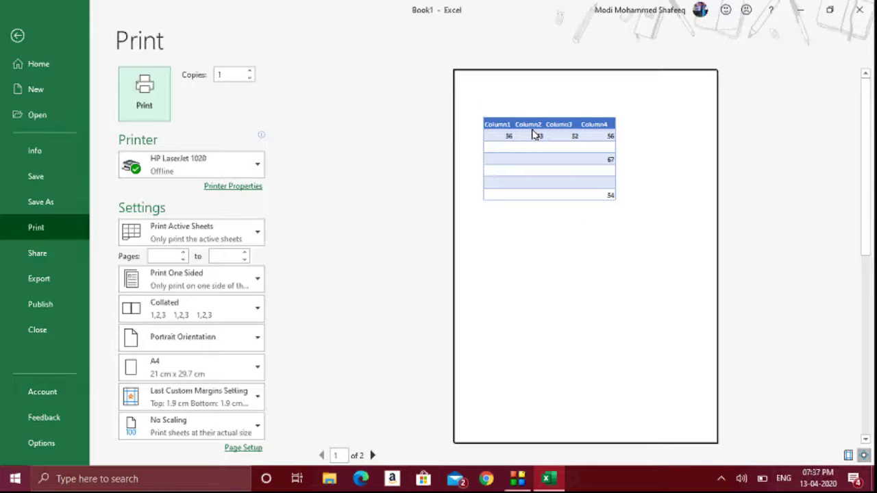
key("Escape")
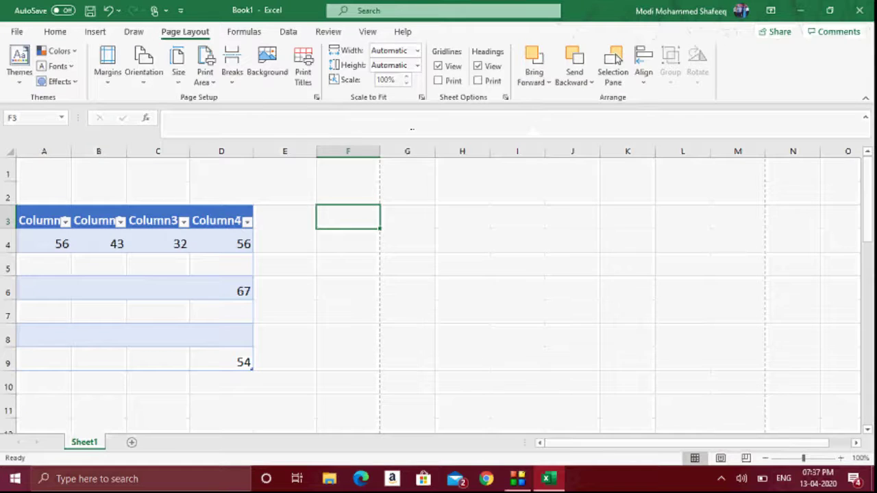
left_click(328, 145)
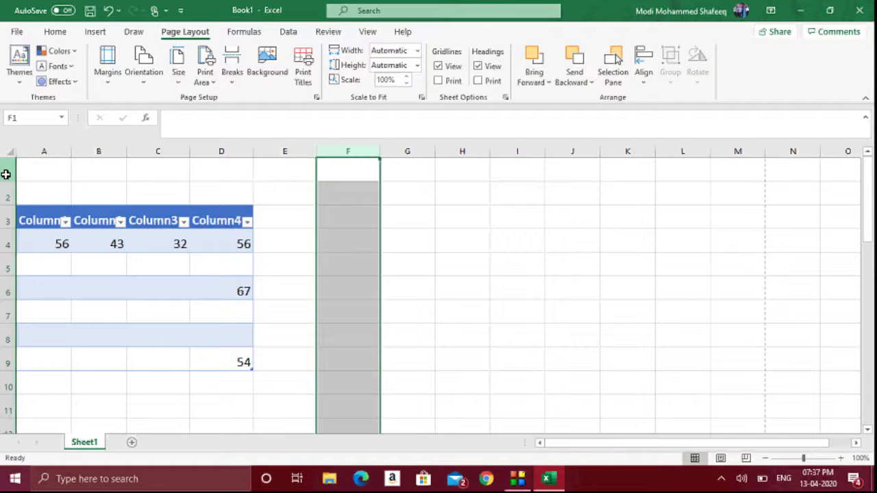
left_click(6, 173)
left_click(343, 226)
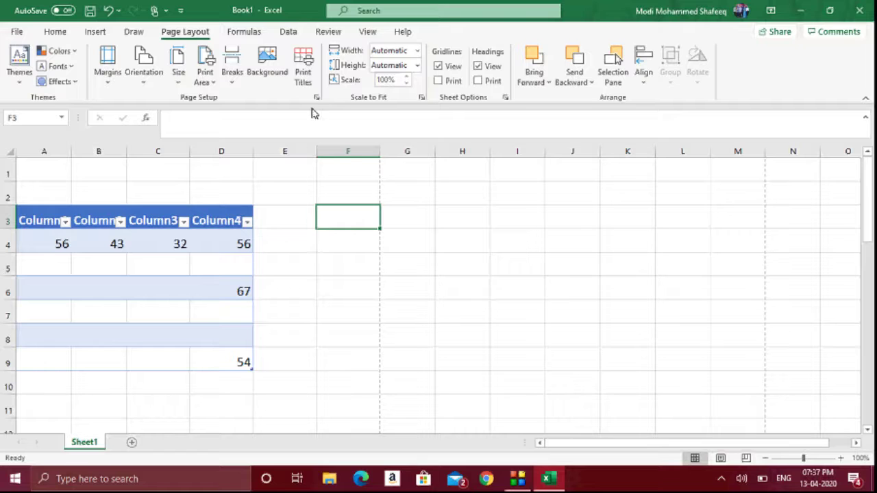
- Review the Print Titles settings without changing them and check the print preview
left_click(304, 75)
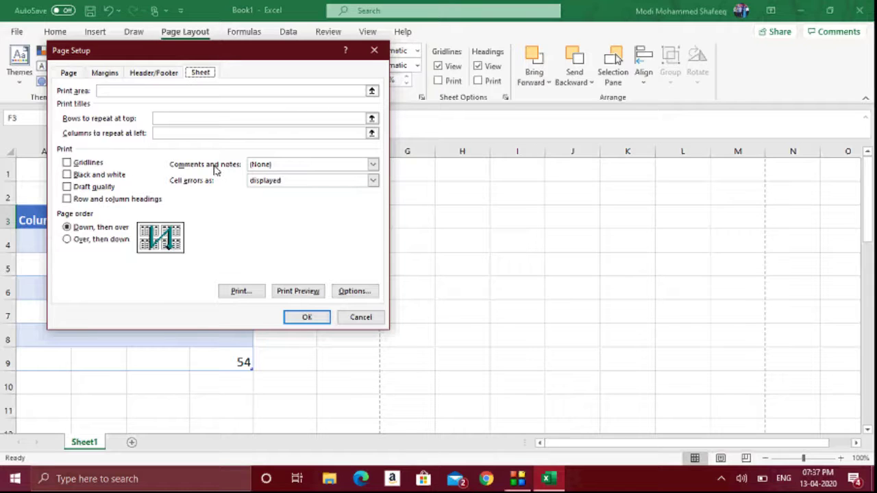
left_click(307, 318)
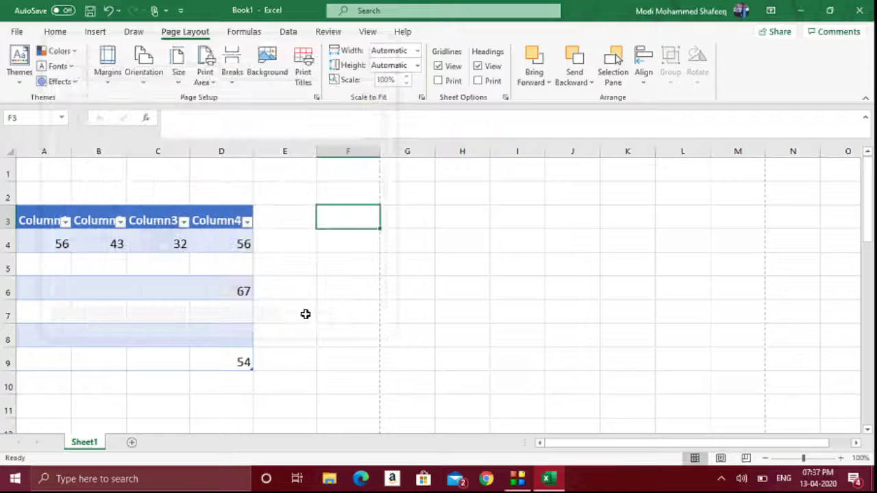
key("ctrl+p")
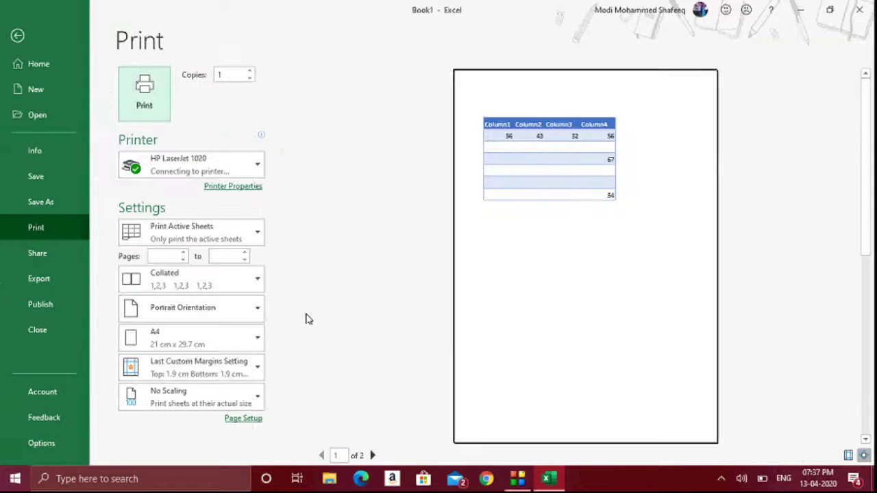
key("Escape")
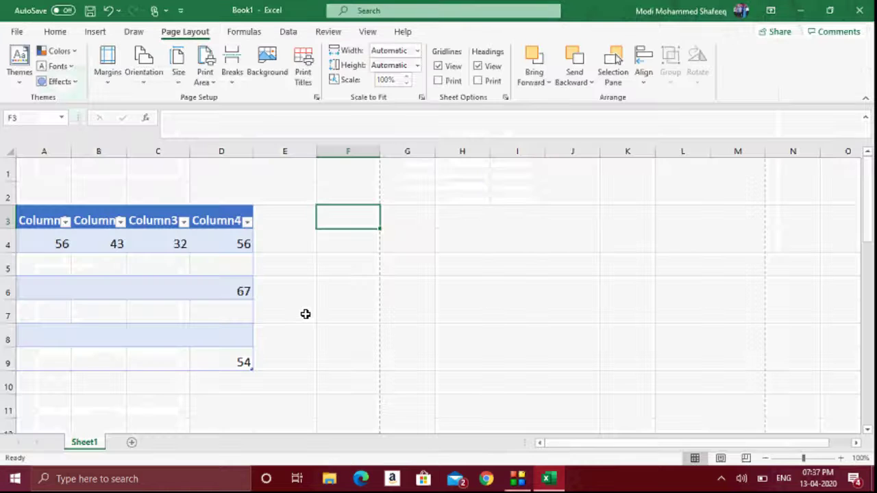
- Turn on printing of row and column headings and check them up close in print preview
left_click(303, 75)
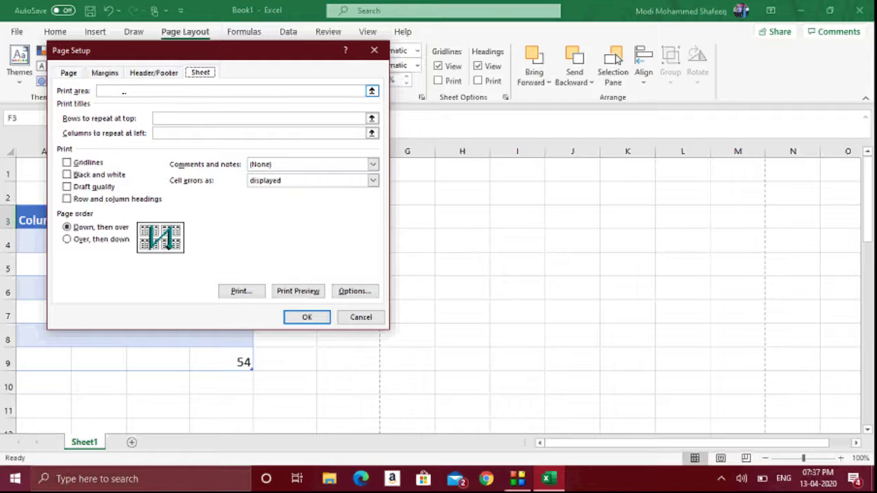
left_click(215, 119)
left_click_drag(461, 107, 601, 125)
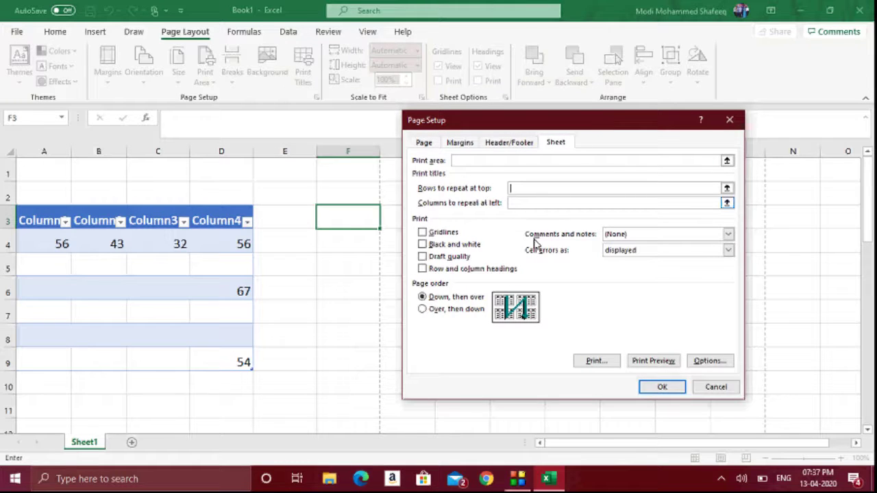
left_click(488, 272)
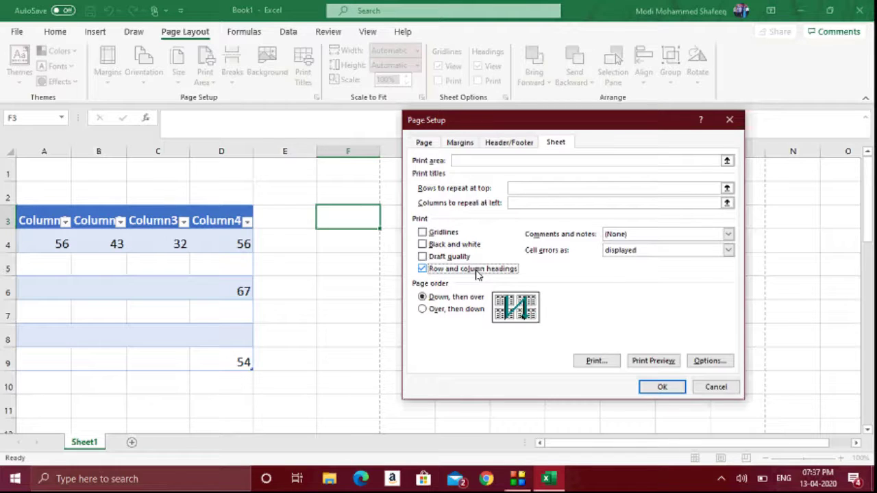
left_click(660, 387)
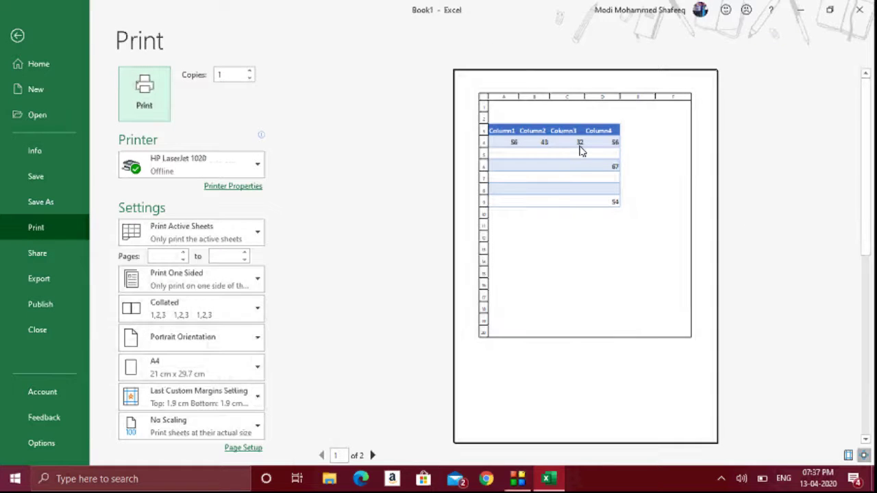
left_click(579, 151)
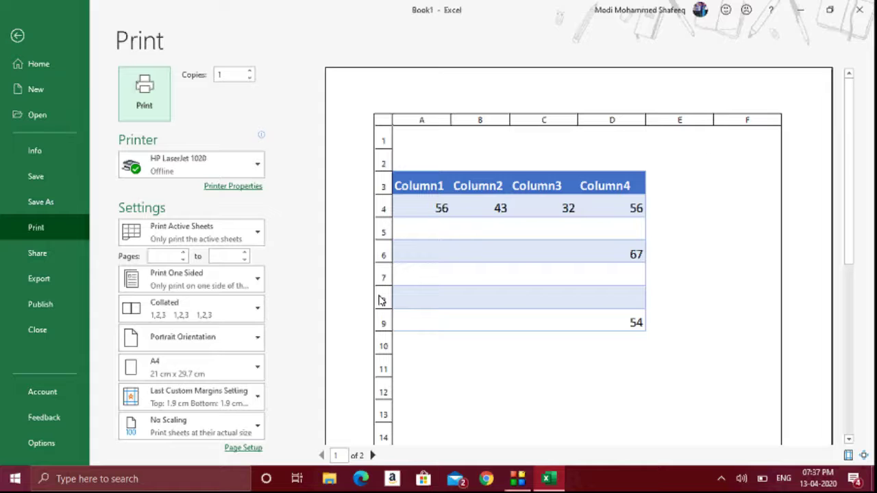
- Return from print preview to the worksheet and highlight the table's header cells A3 to D3
key("Escape")
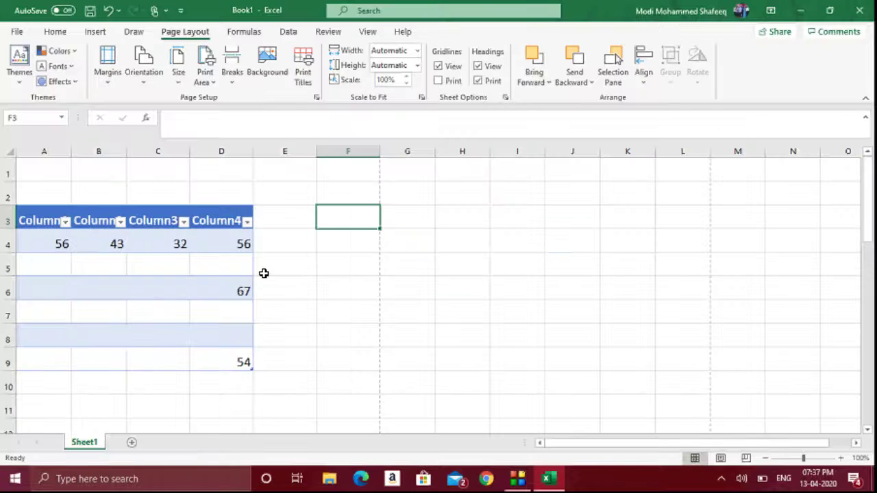
left_click_drag(66, 237, 153, 237)
key("Up")
key("Up")
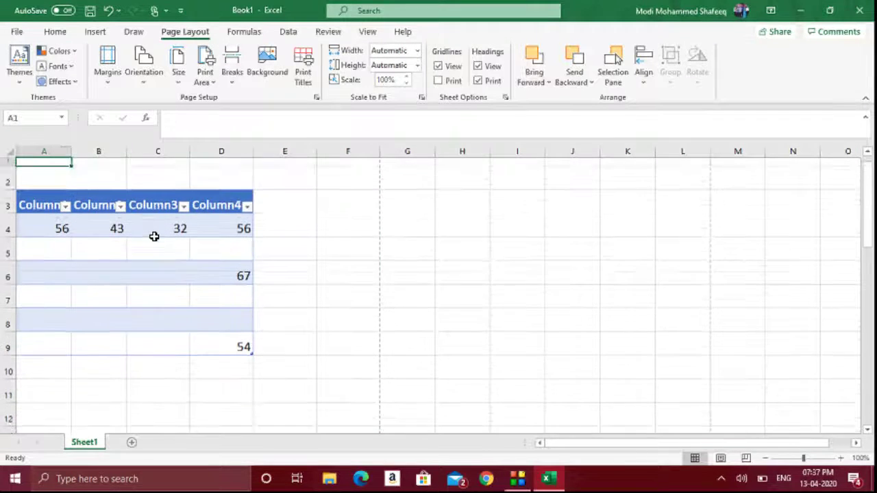
left_click_drag(43, 218, 241, 216)
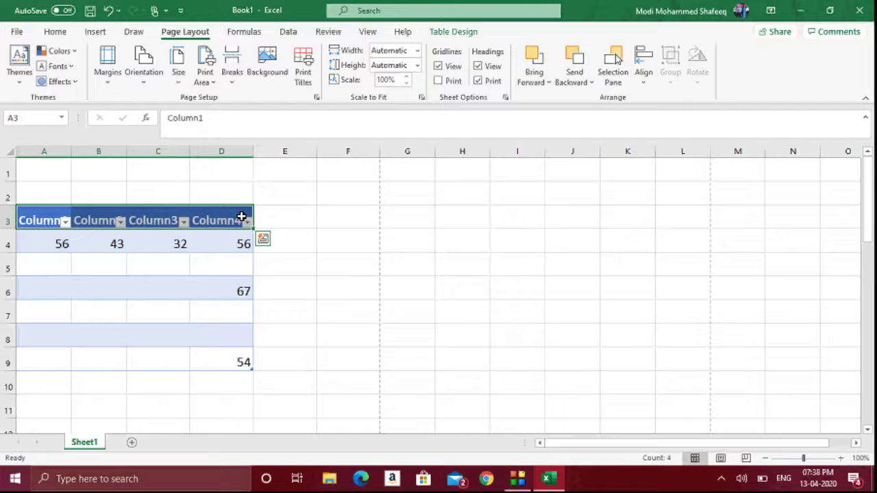
left_click(153, 310)
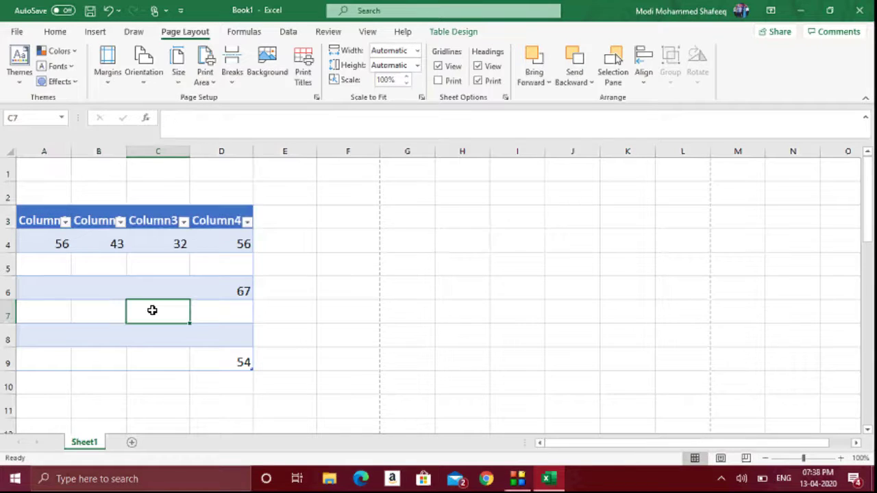
- Set row 3 to repeat at the top of every printed page and check the second page in print preview
left_click(303, 72)
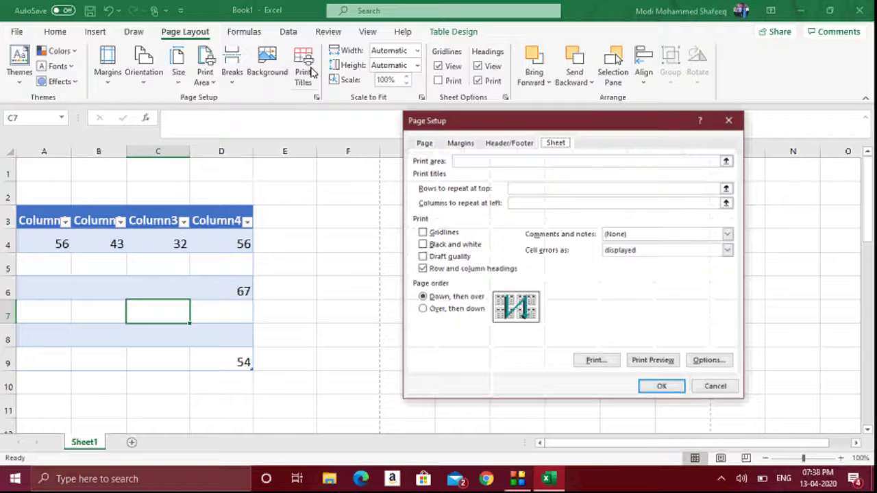
left_click(519, 191)
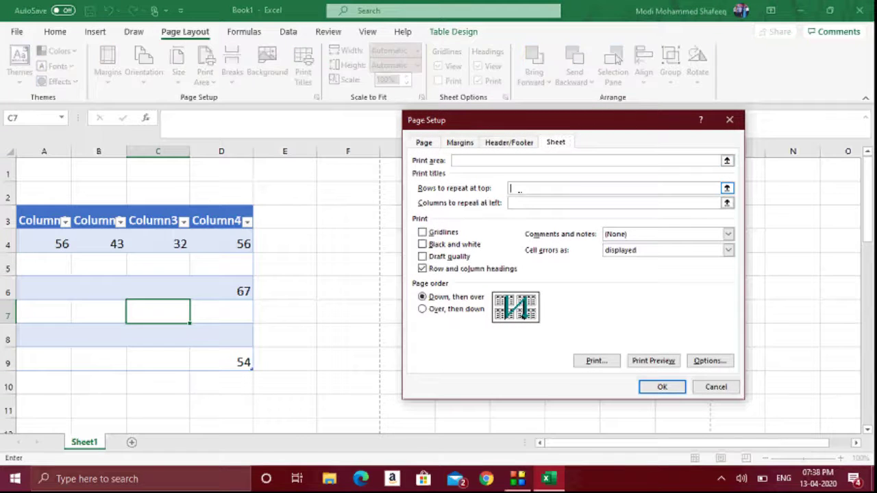
left_click(7, 220)
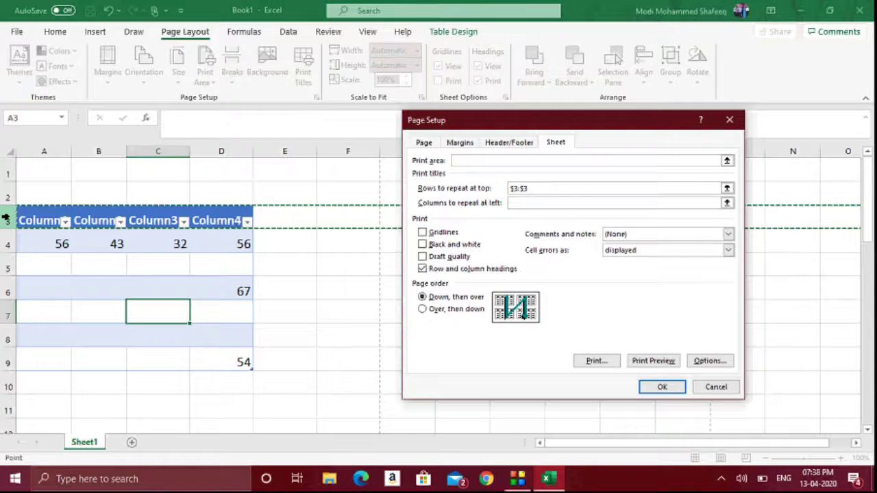
left_click(654, 387)
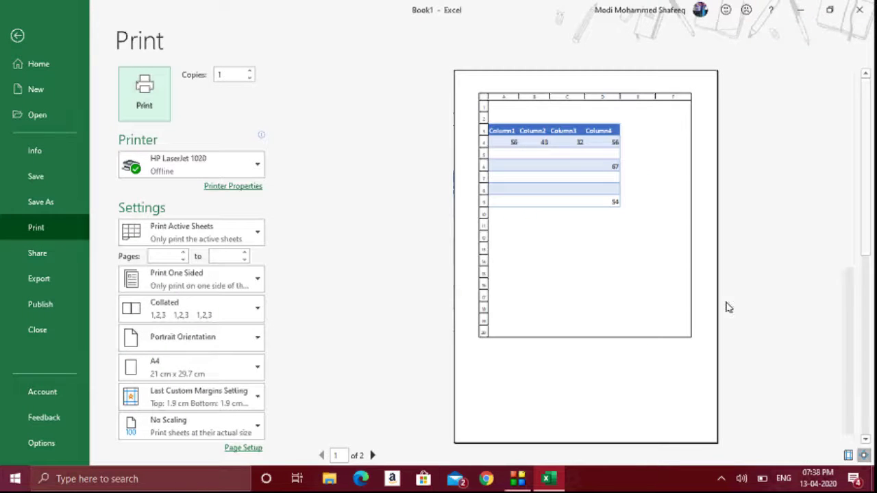
left_click(373, 456)
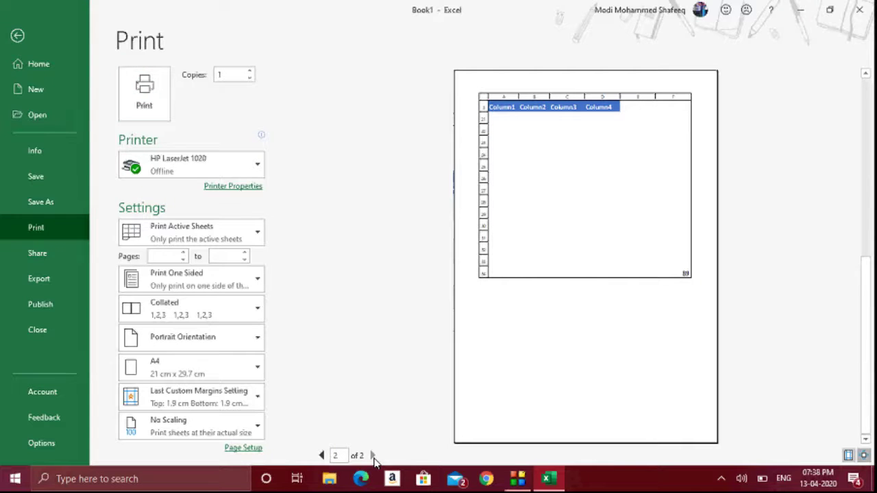
key("Escape")
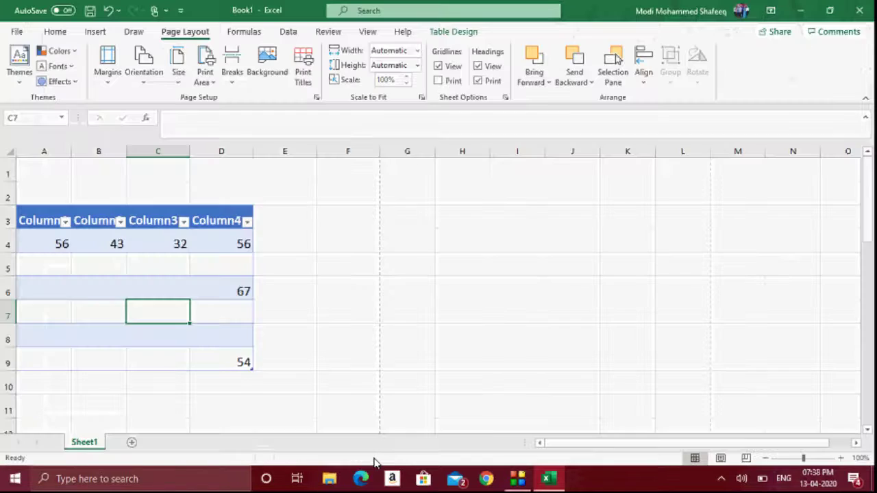
- Set column A to repeat at the left of every printed page and check both pages in print preview
left_click(274, 227)
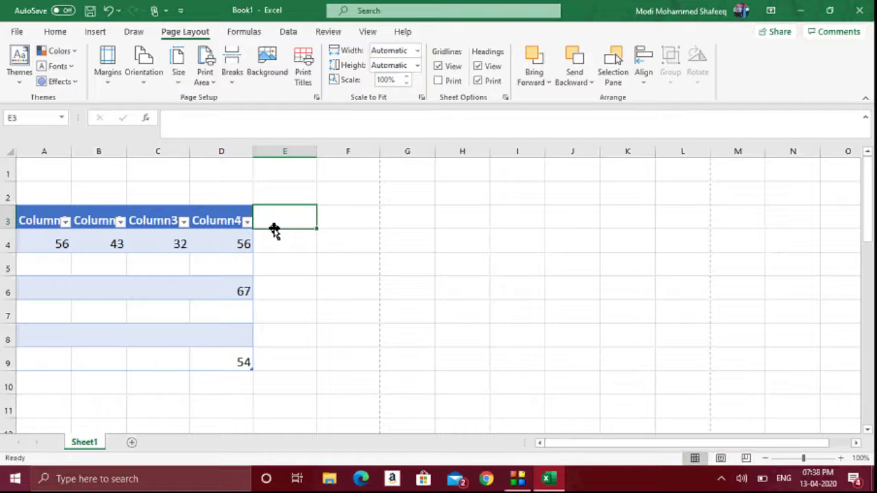
left_click(303, 65)
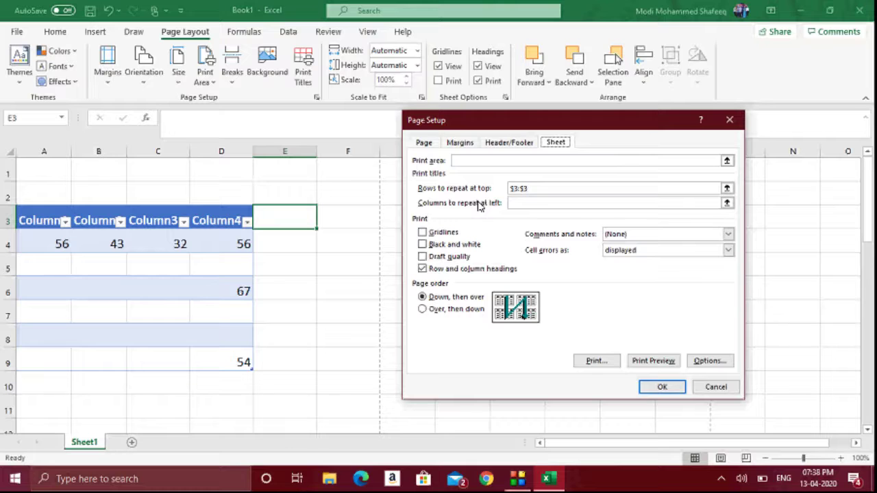
left_click(526, 203)
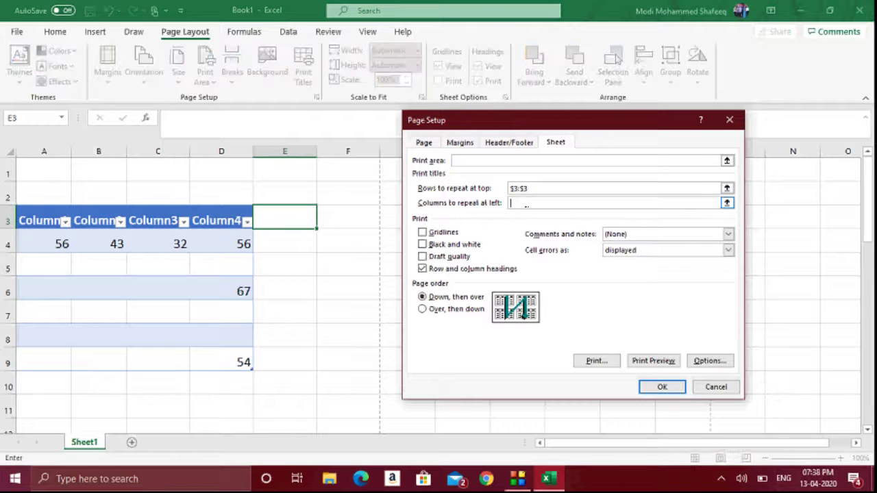
left_click(49, 151)
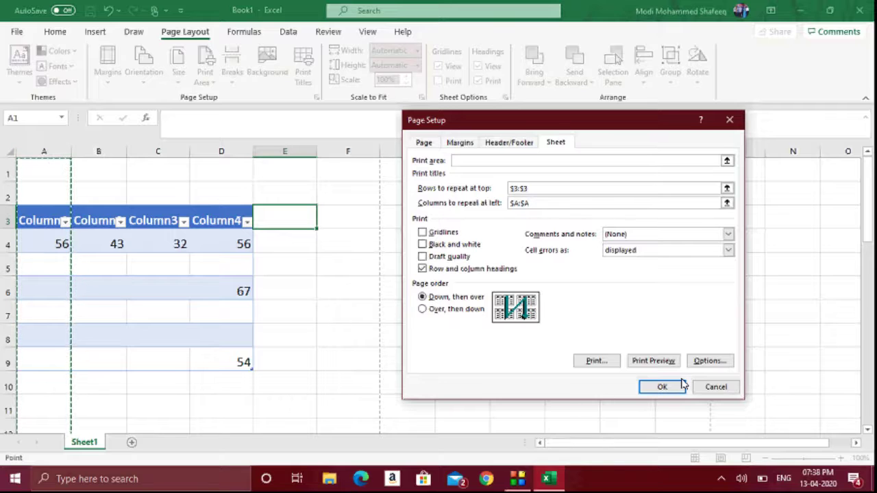
left_click(663, 388)
key("ctrl+p")
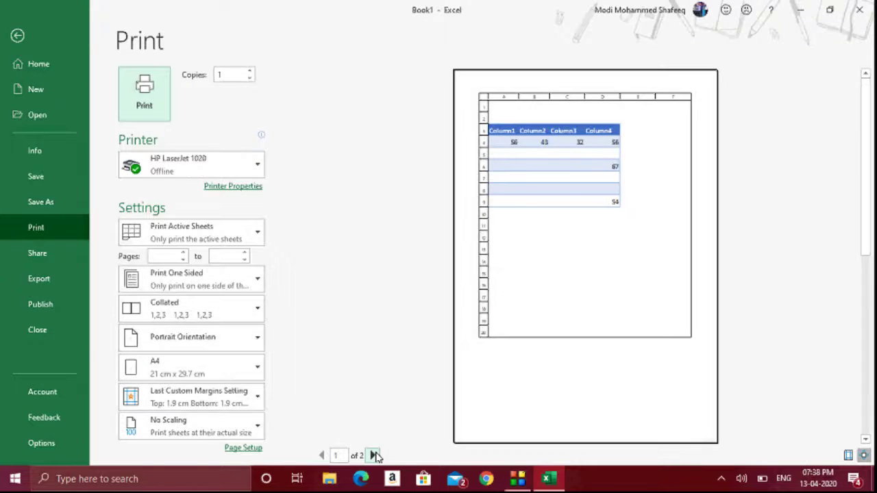
left_click(374, 455)
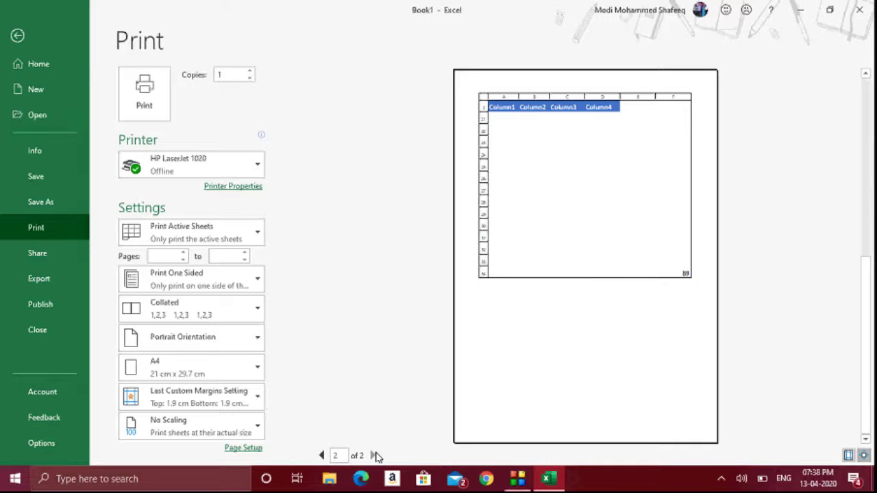
key("Escape")
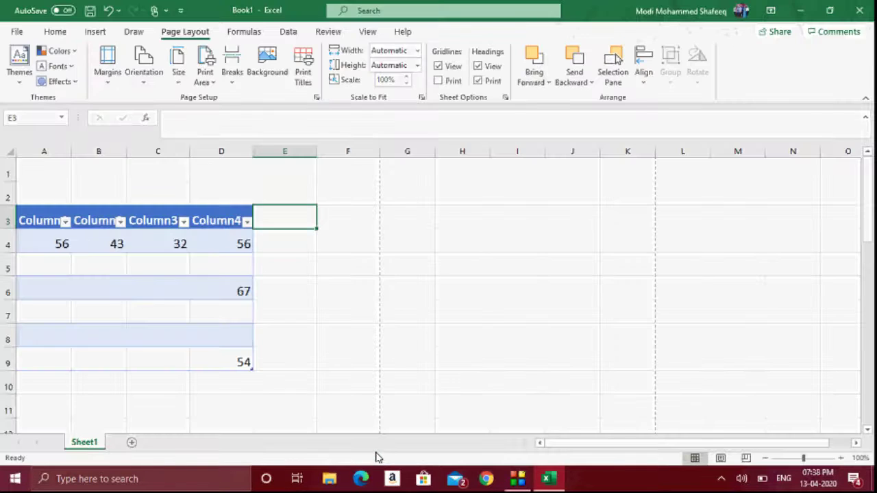
- Turn on printing of gridlines in the page setup and check the sheet in print preview
left_click(303, 81)
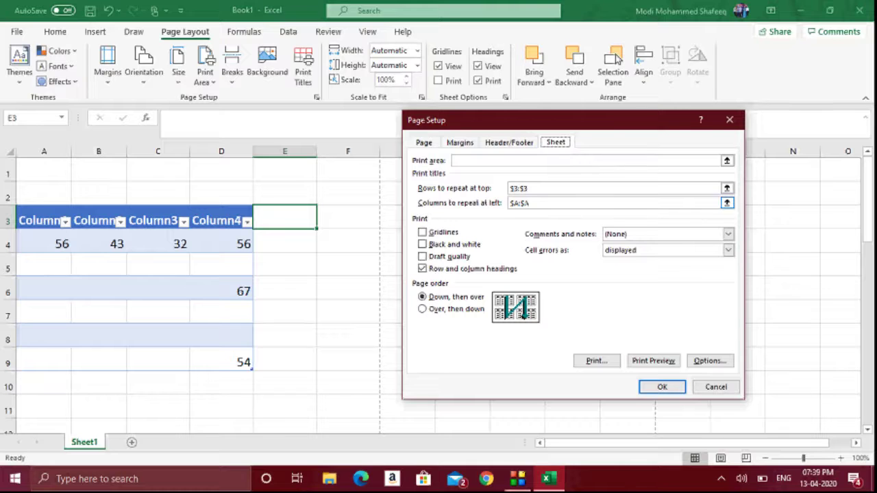
left_click(423, 234)
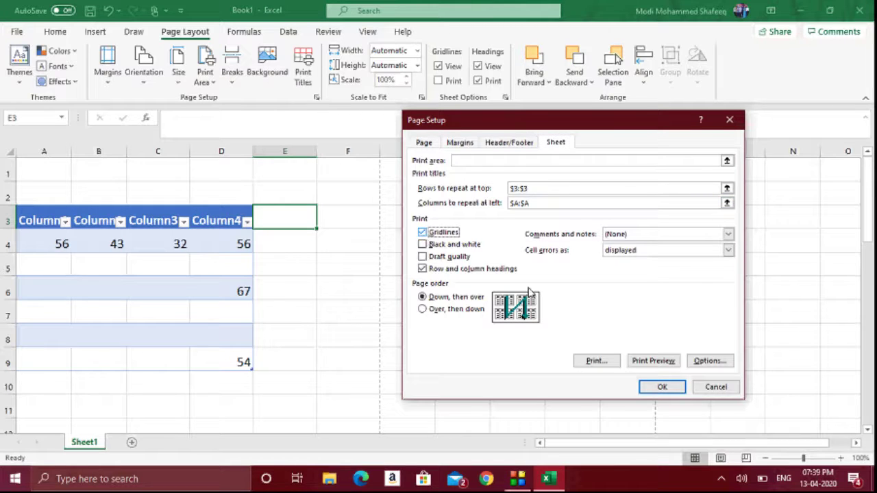
left_click(653, 387)
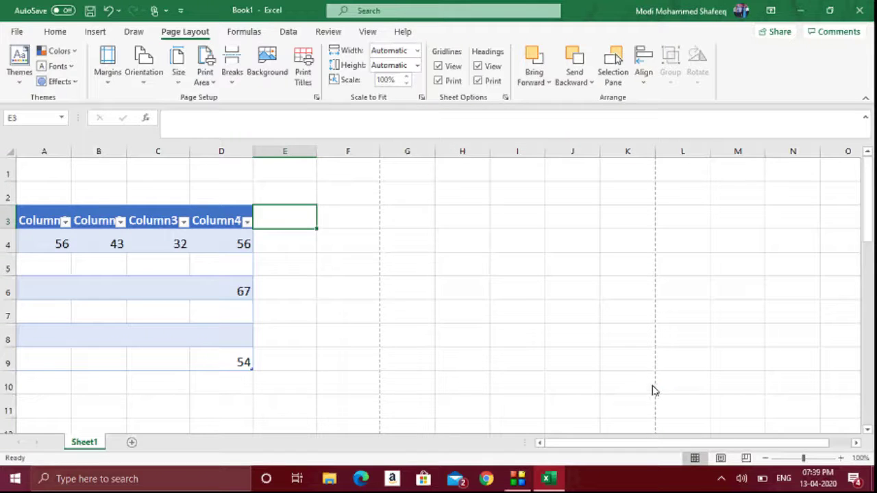
key("ctrl+p")
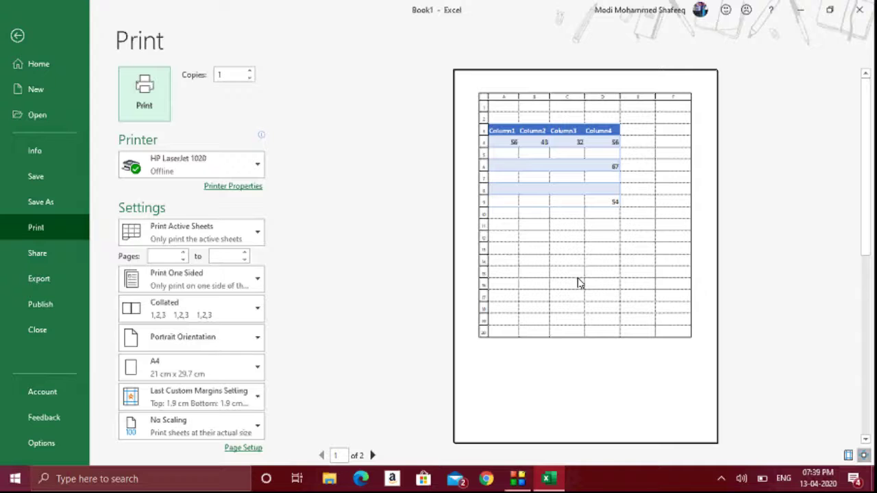
key("Escape")
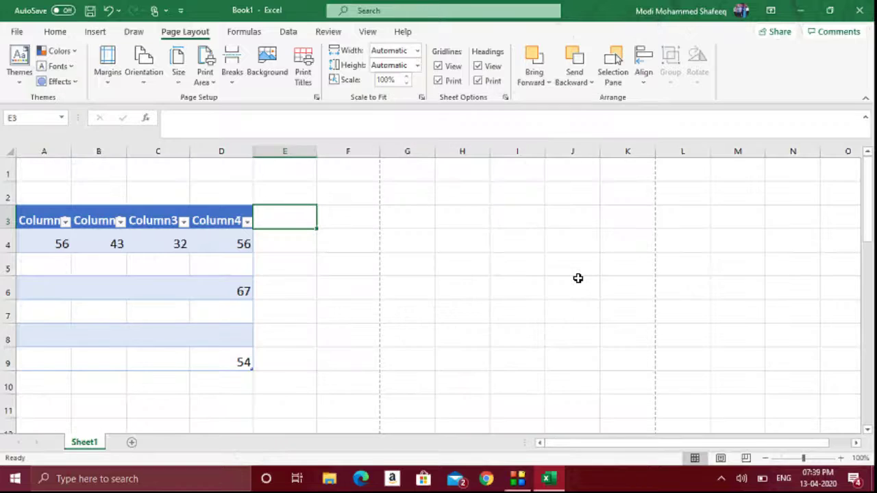